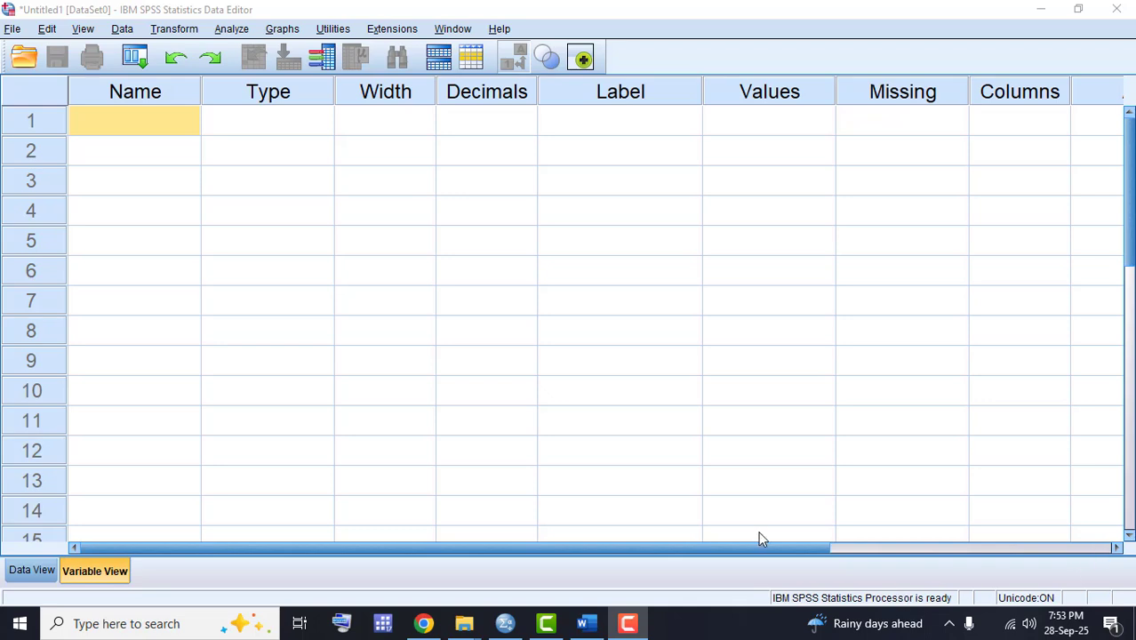
pyautogui.click(213, 391)
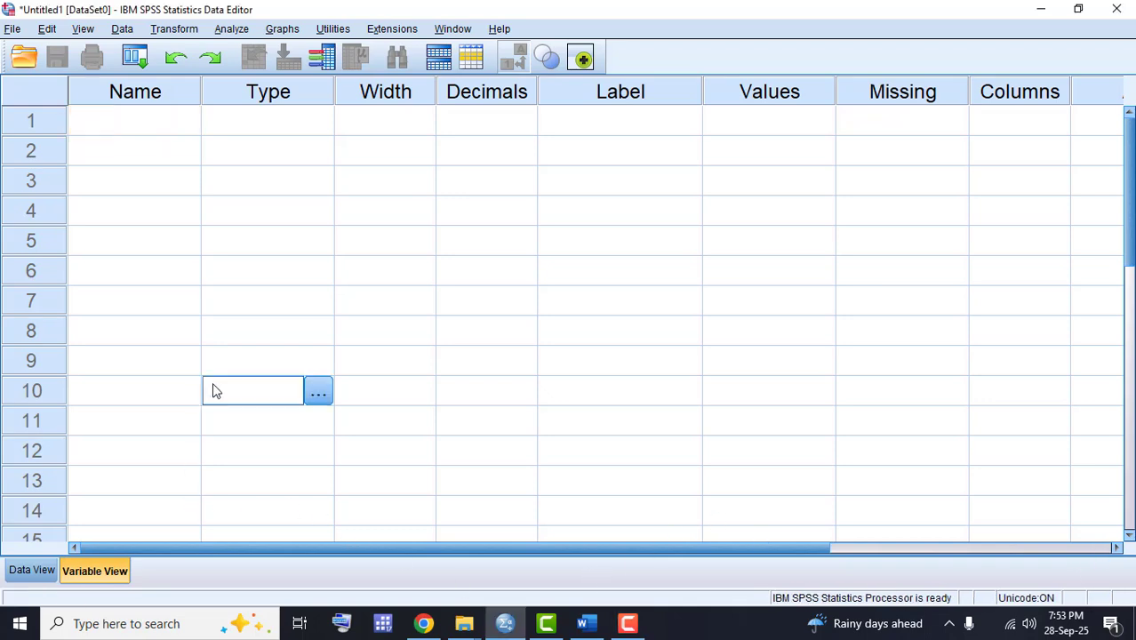
pyautogui.click(34, 571)
pyautogui.click(88, 569)
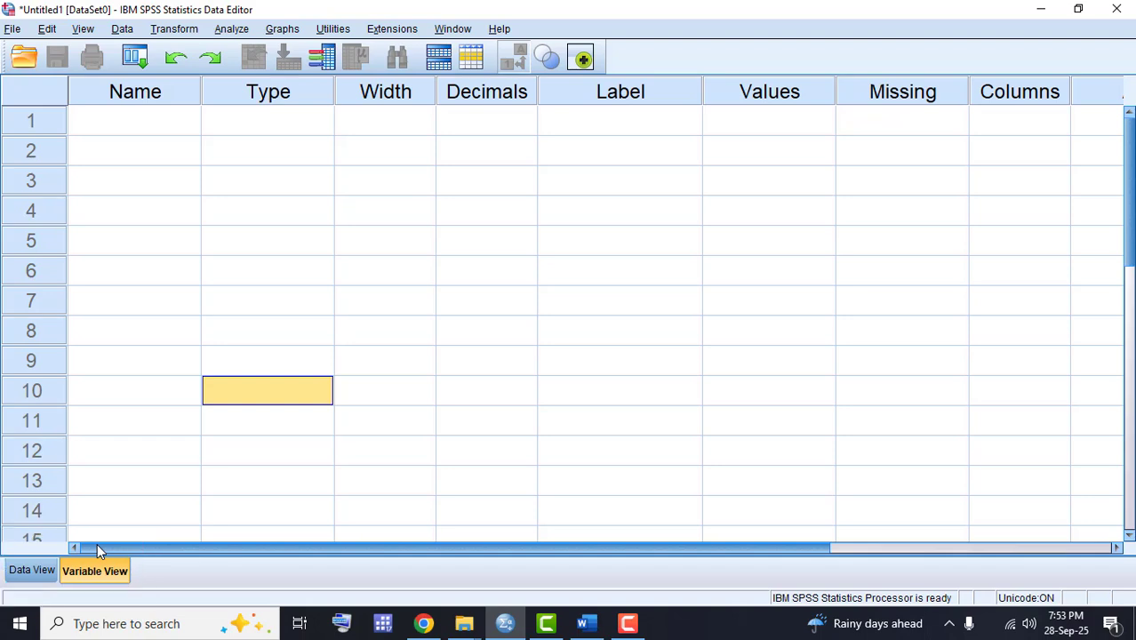
# Step: Define the first variable as "id" and label it "Respondent ID"
pyautogui.doubleClick(146, 122)
pyautogui.write('id')
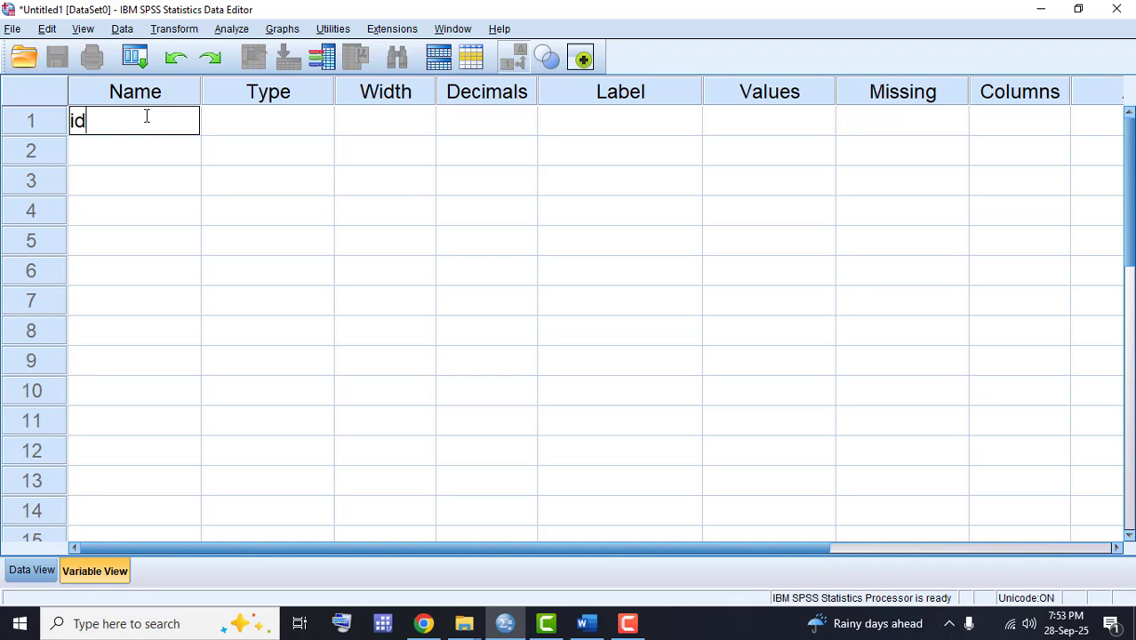
pyautogui.press('Return')
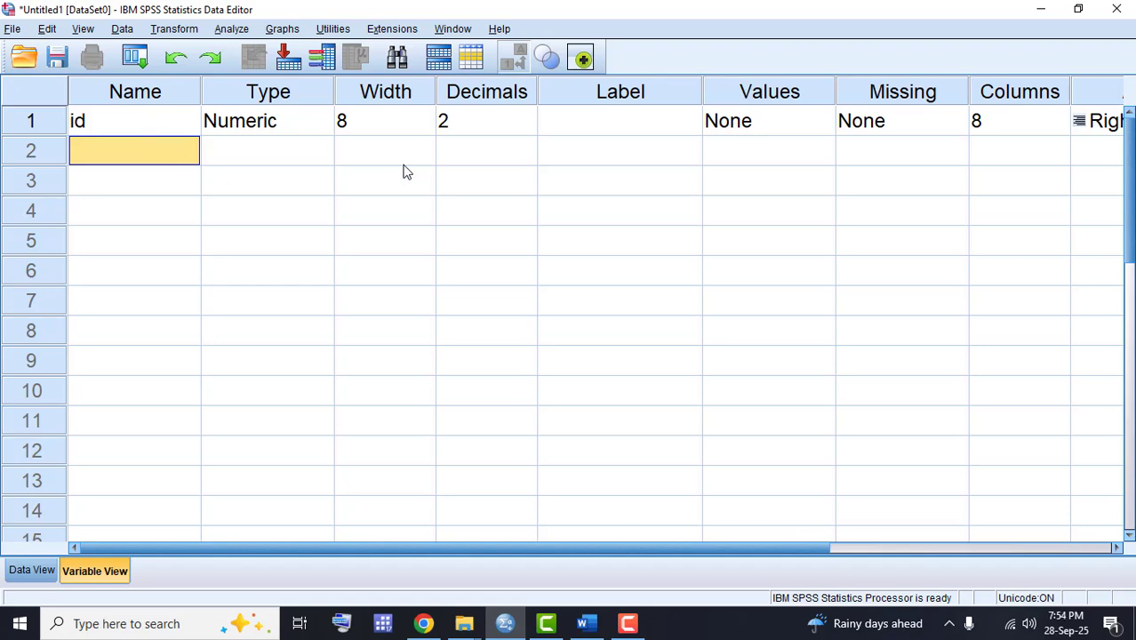
pyautogui.doubleClick(581, 119)
pyautogui.write('Re')
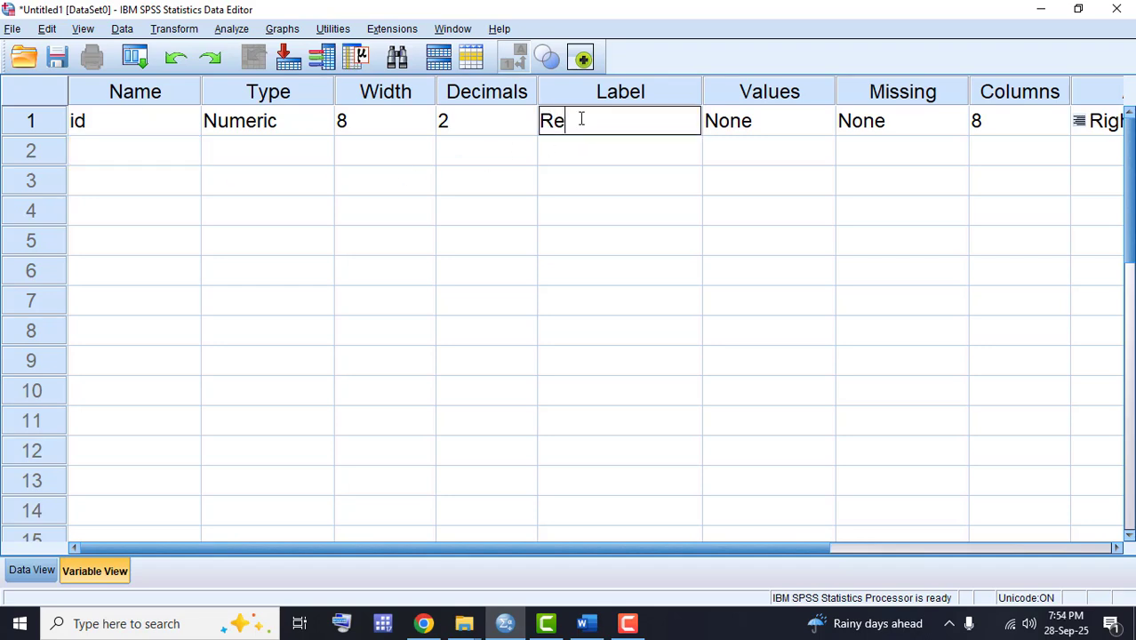
pyautogui.write('spondent')
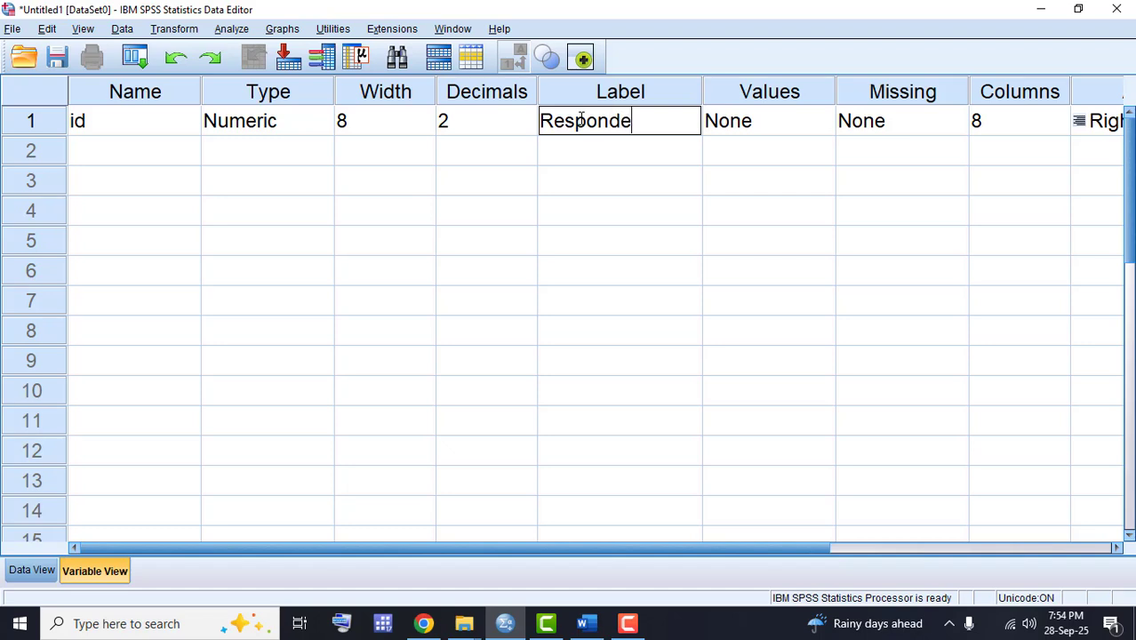
pyautogui.write('s ID')
pyautogui.press('Return')
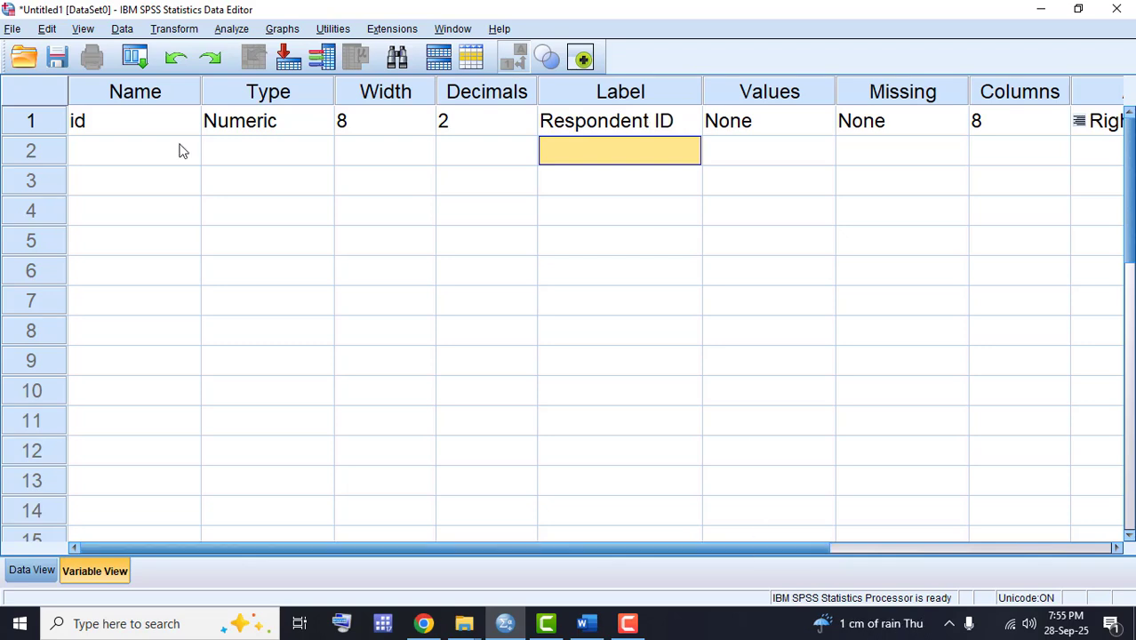
# Step: Add a second variable called "Name" with the label "Respondents name"
pyautogui.click(180, 150)
pyautogui.click(180, 145)
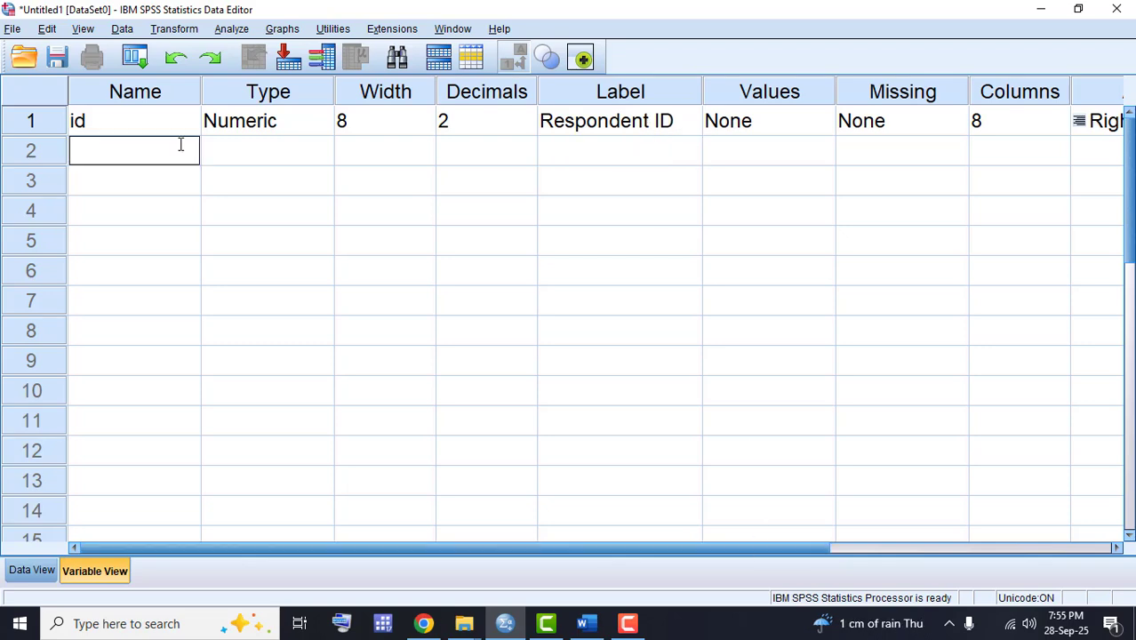
pyautogui.write('Name')
pyautogui.press('Return')
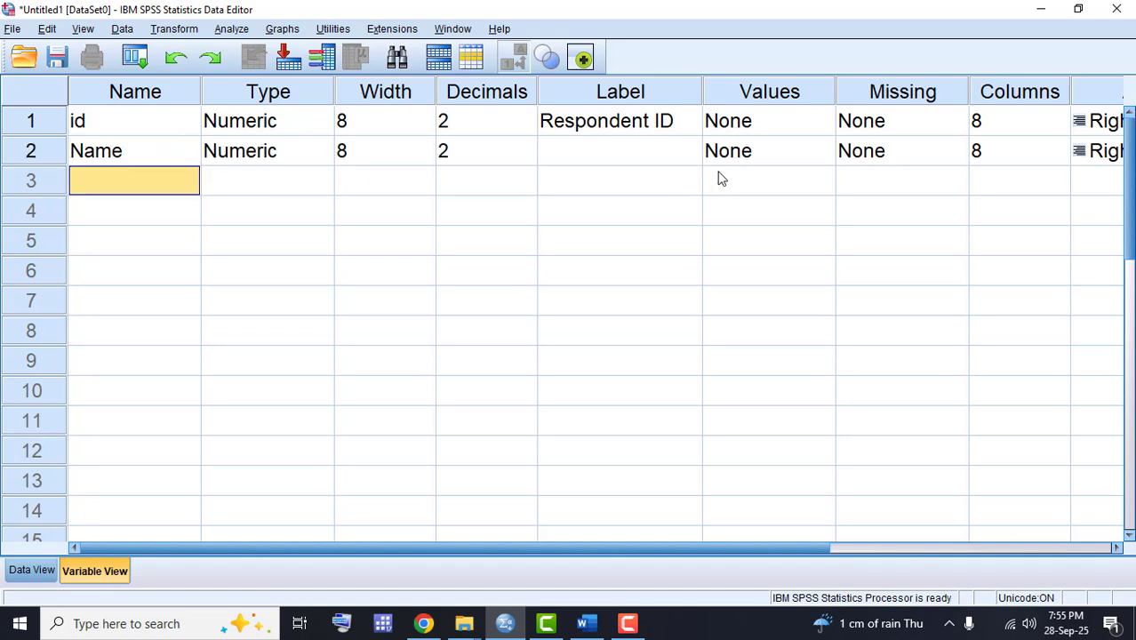
pyautogui.click(621, 147)
pyautogui.click(622, 145)
pyautogui.write('Re')
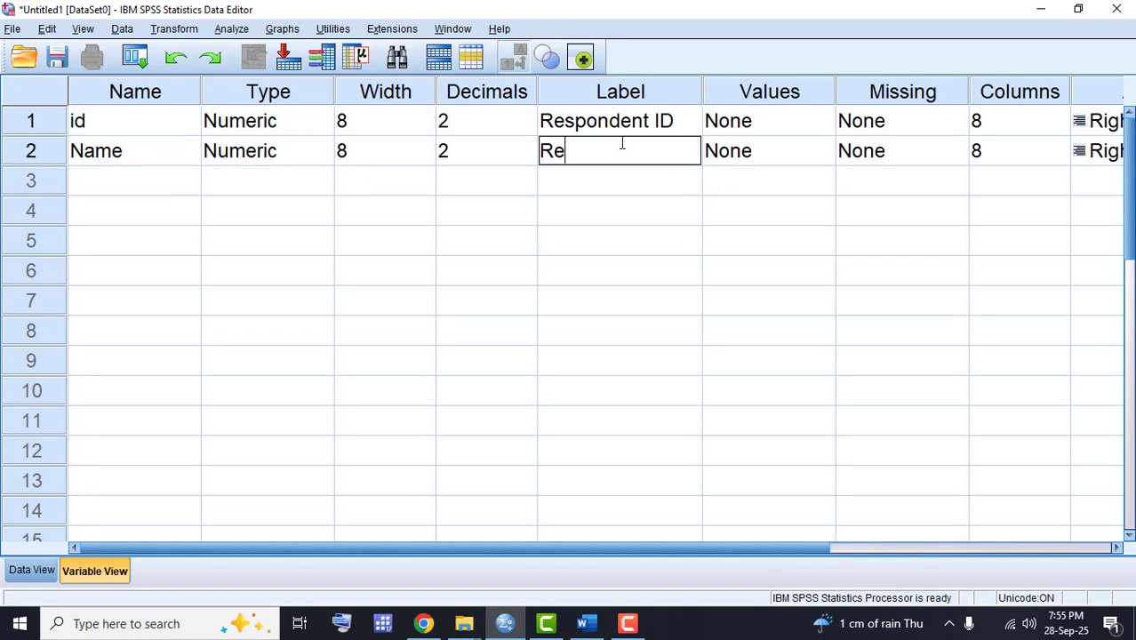
pyautogui.write('spondents name')
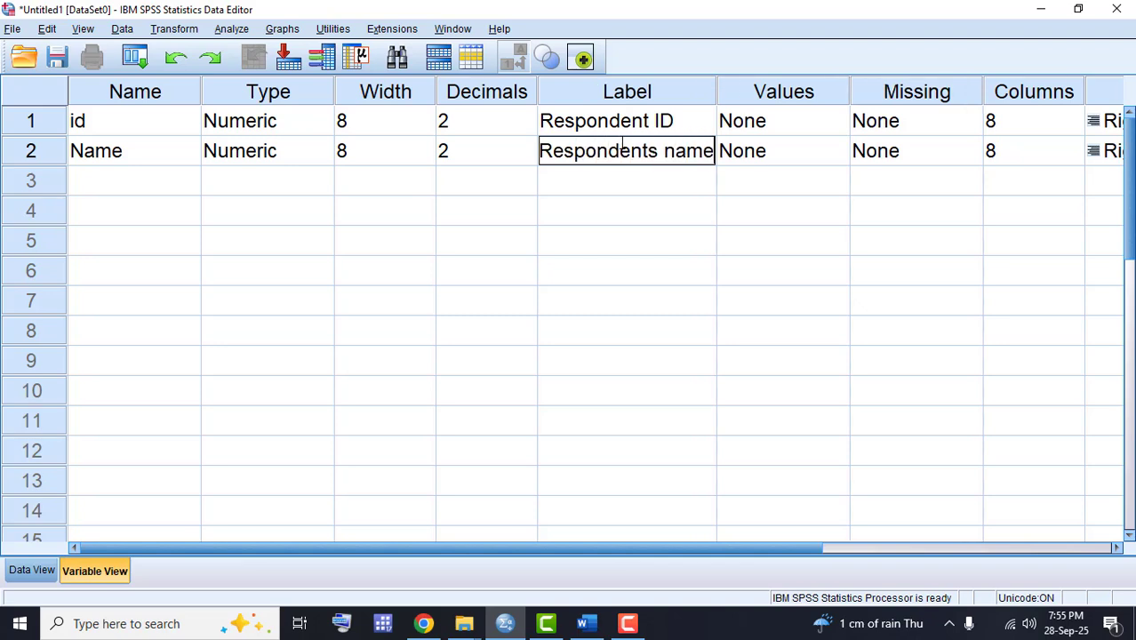
pyautogui.press('Return')
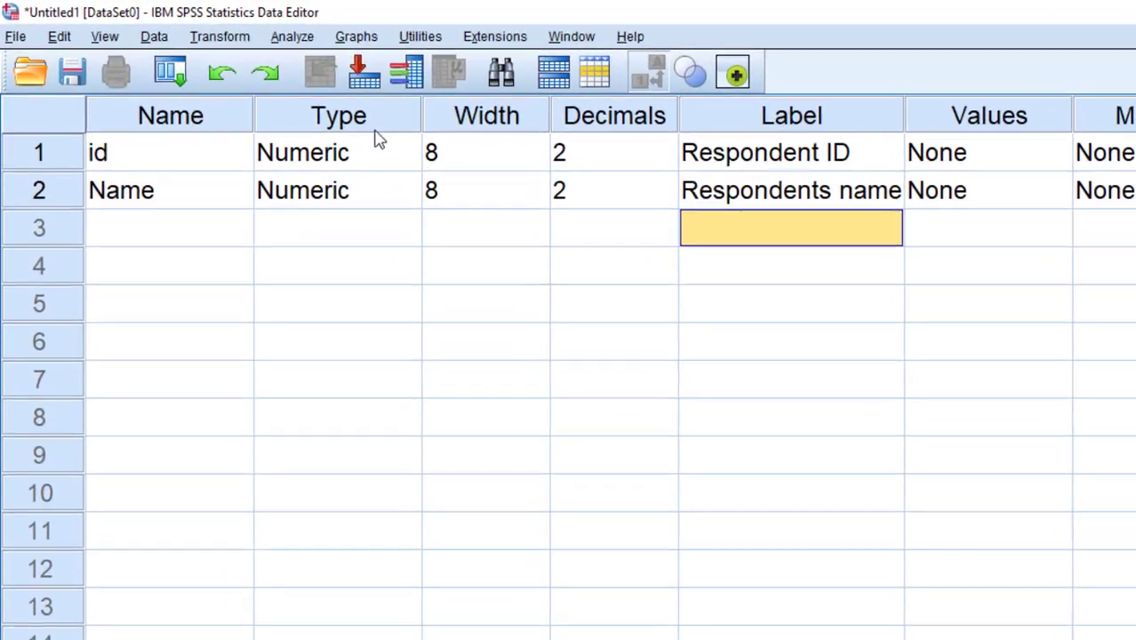
pyautogui.click(401, 197)
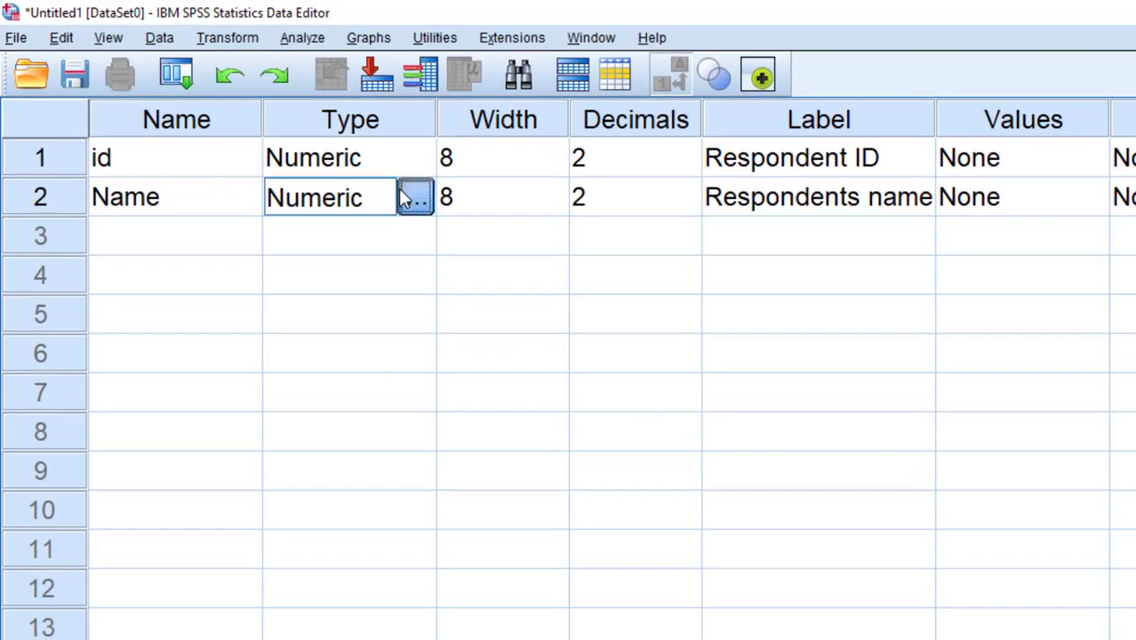
pyautogui.click(409, 197)
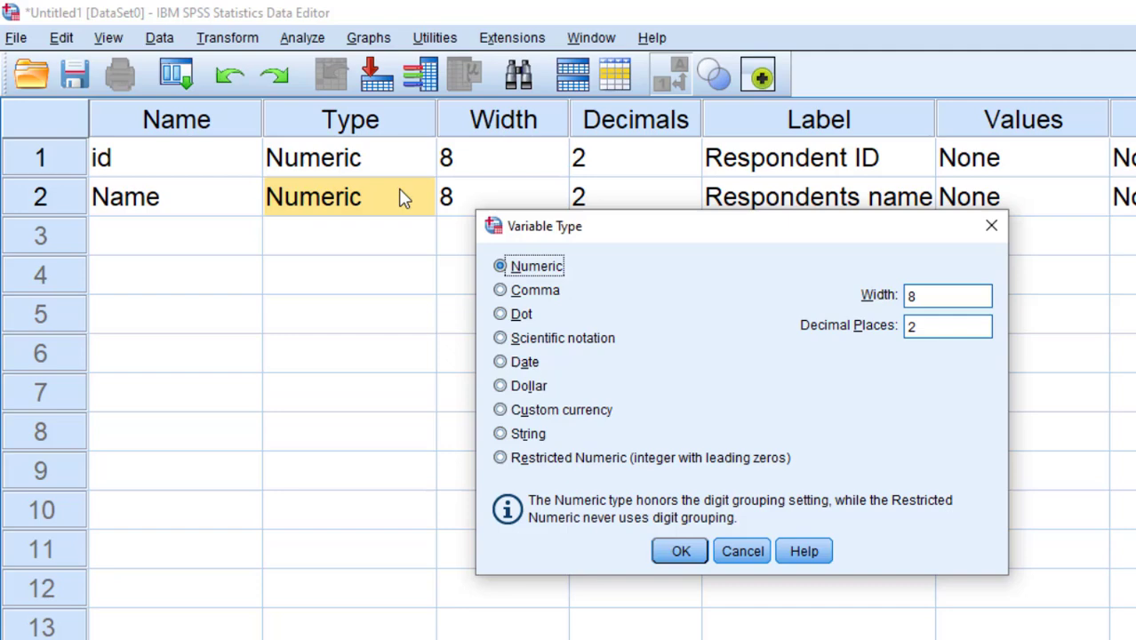
pyautogui.click(989, 225)
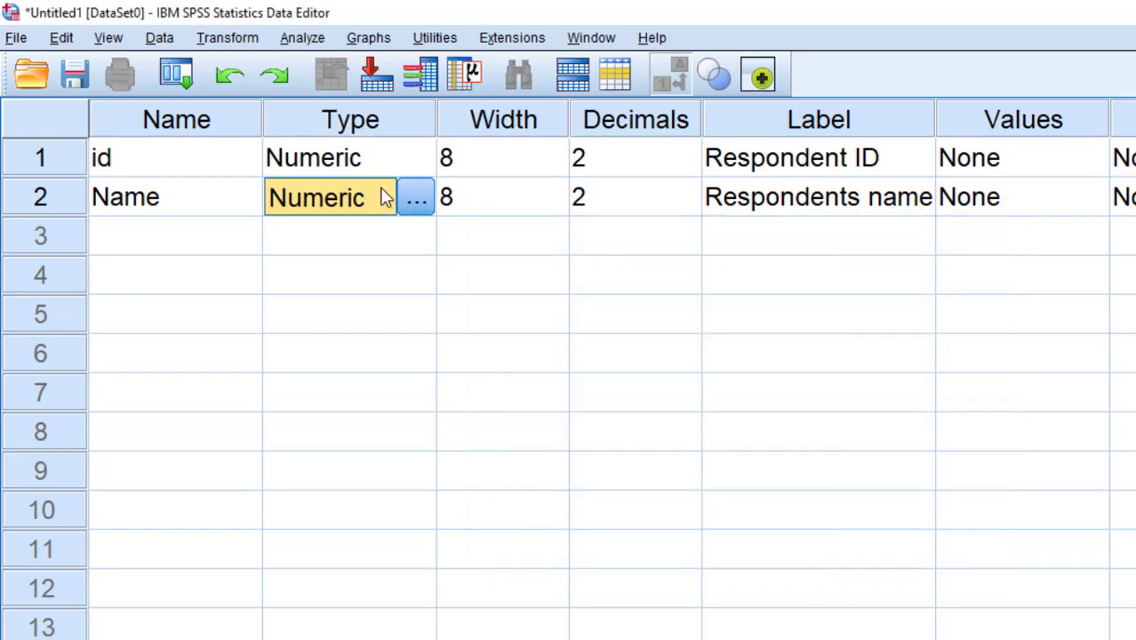
# Step: Change the variable type of Name to String
pyautogui.click(424, 207)
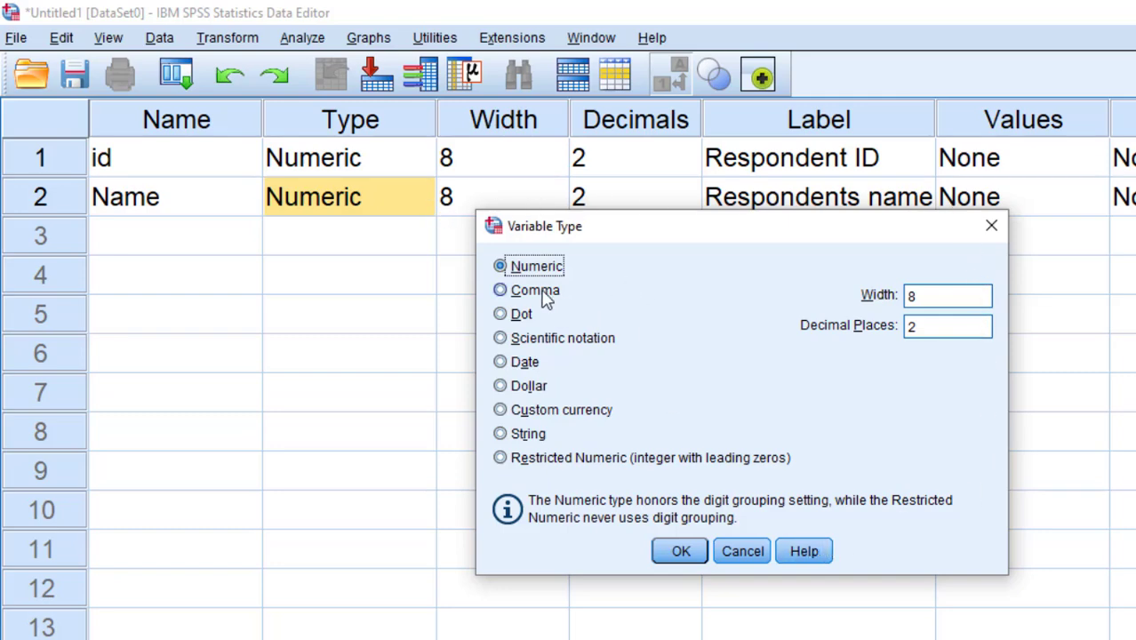
pyautogui.click(505, 434)
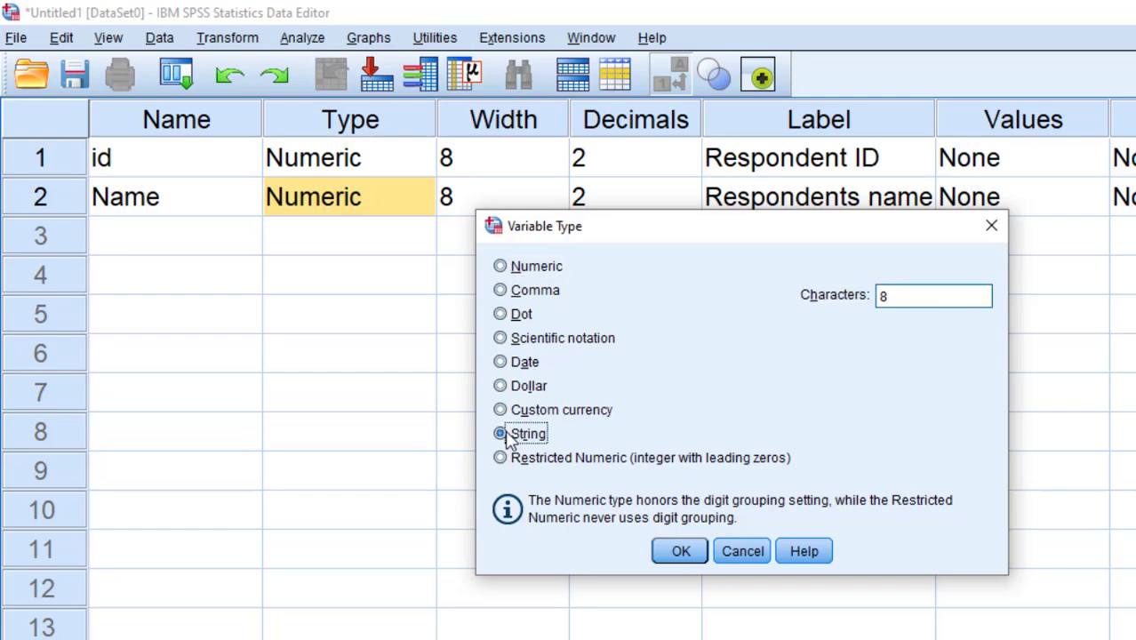
pyautogui.click(671, 553)
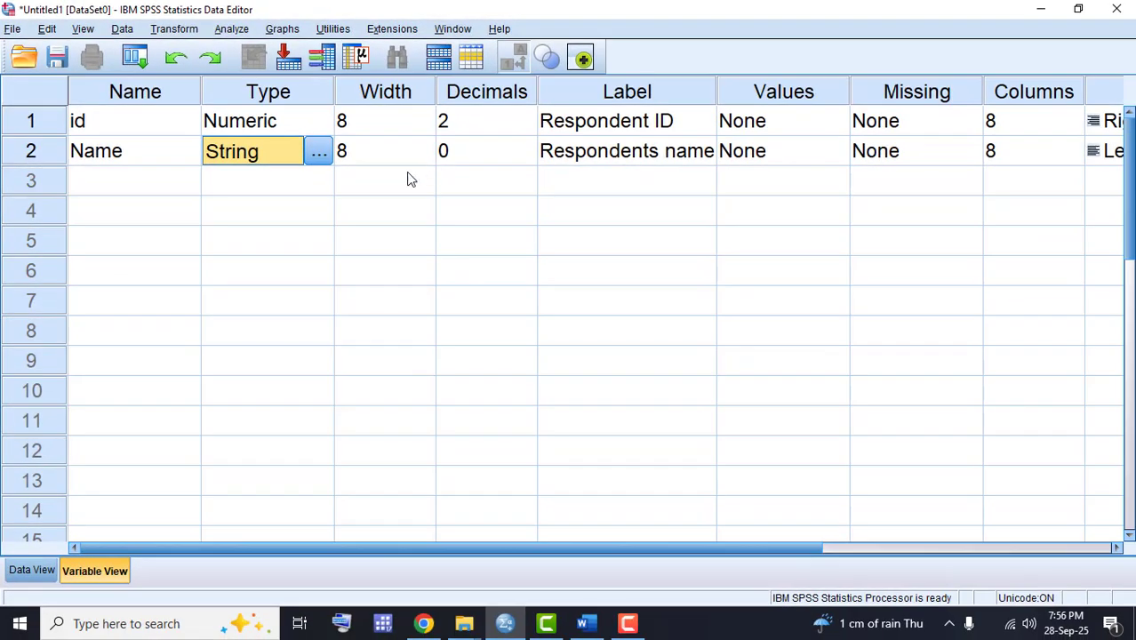
# Step: Set the width of the Name variable to 12
pyautogui.click(407, 163)
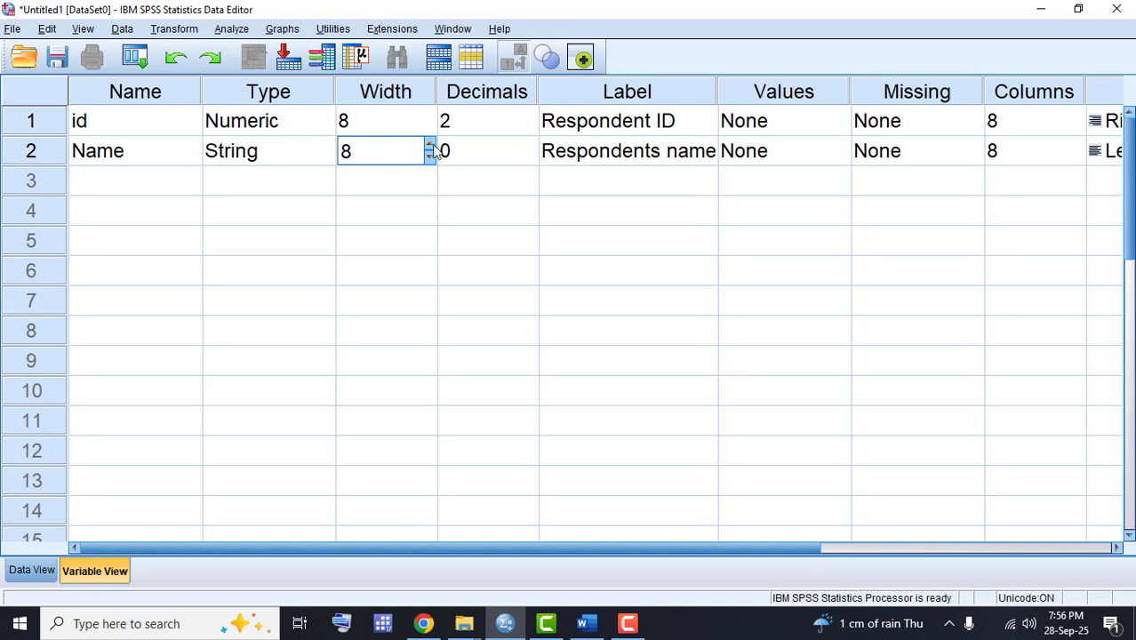
pyautogui.click(432, 148)
pyautogui.click(432, 148)
pyautogui.click(431, 147)
pyautogui.click(432, 147)
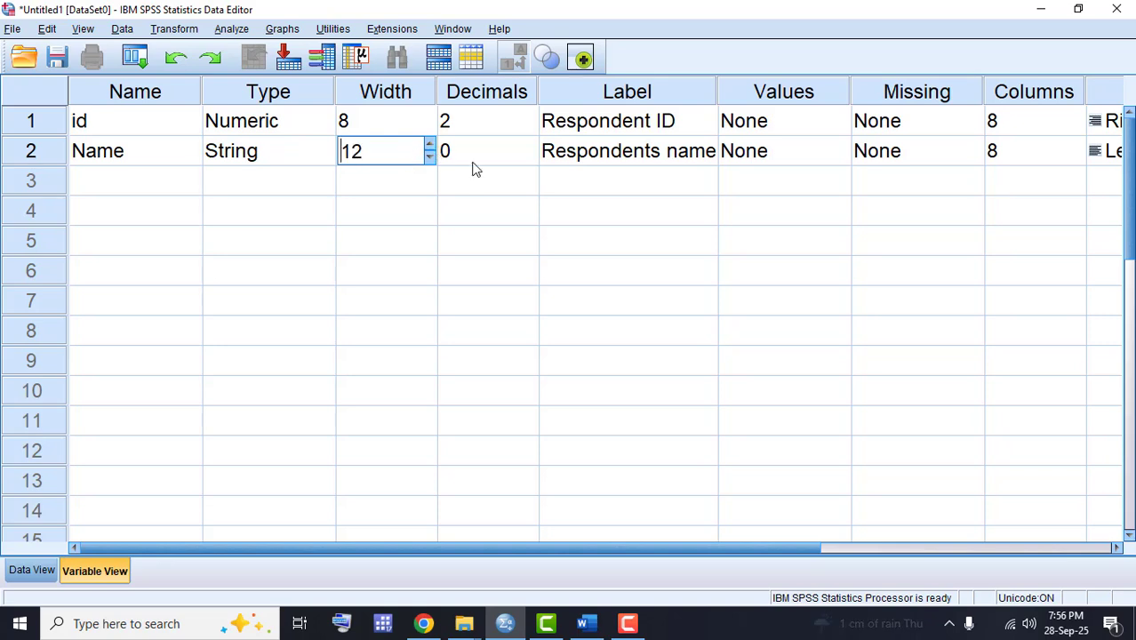
pyautogui.click(489, 157)
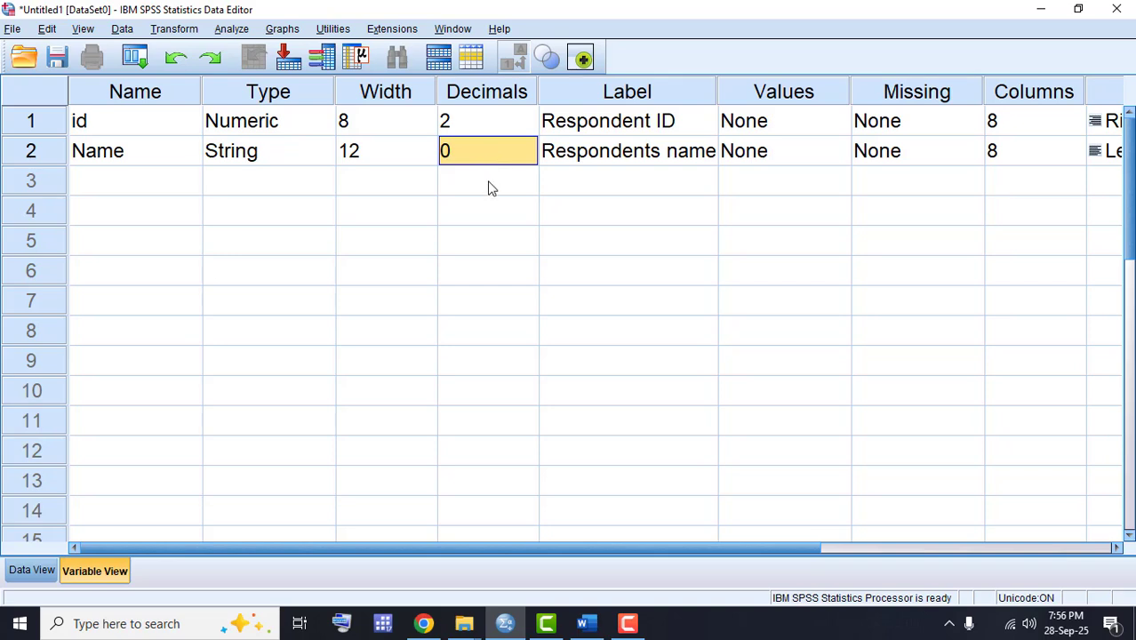
# Step: Add a third variable called "age" with the label "Respondents age"
pyautogui.click(158, 193)
pyautogui.write('age')
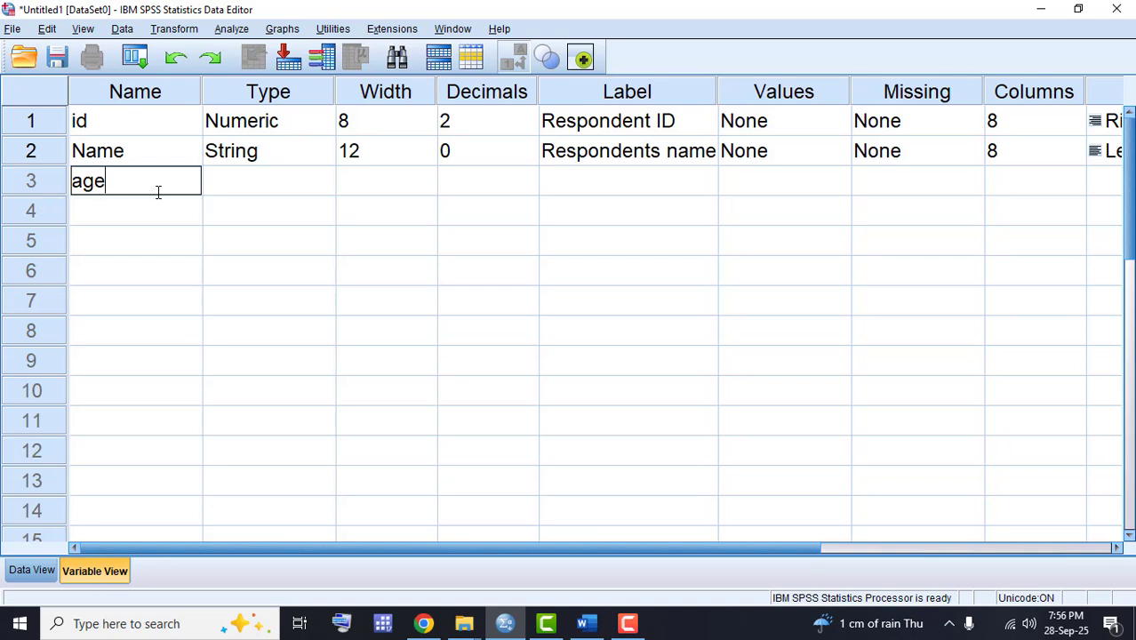
pyautogui.press('Return')
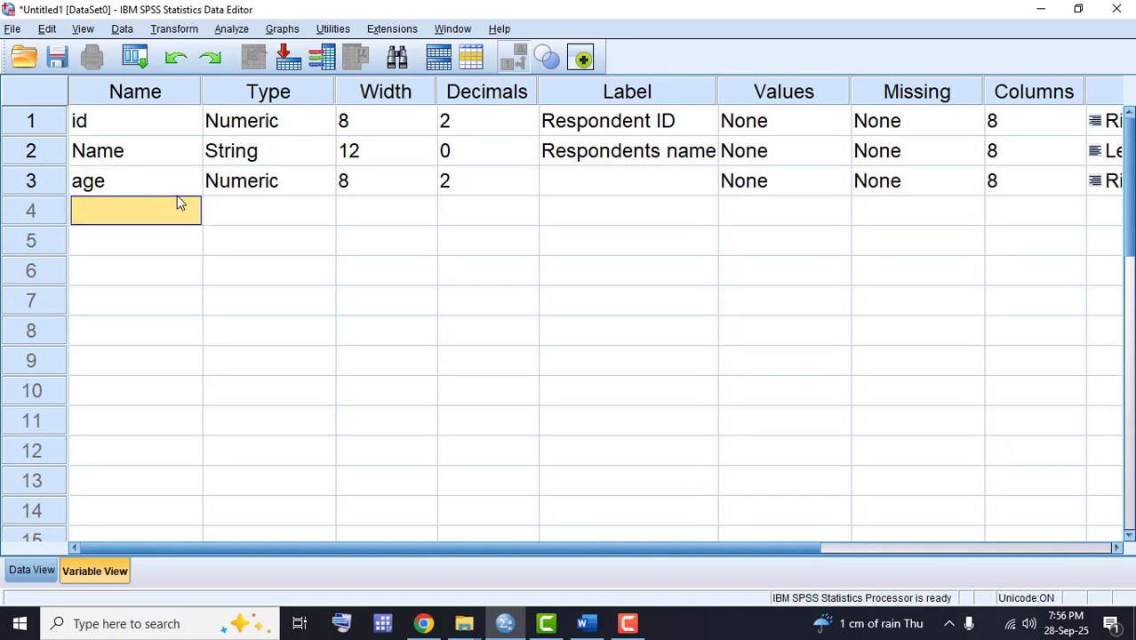
pyautogui.click(600, 177)
pyautogui.click(601, 177)
pyautogui.write('Respon')
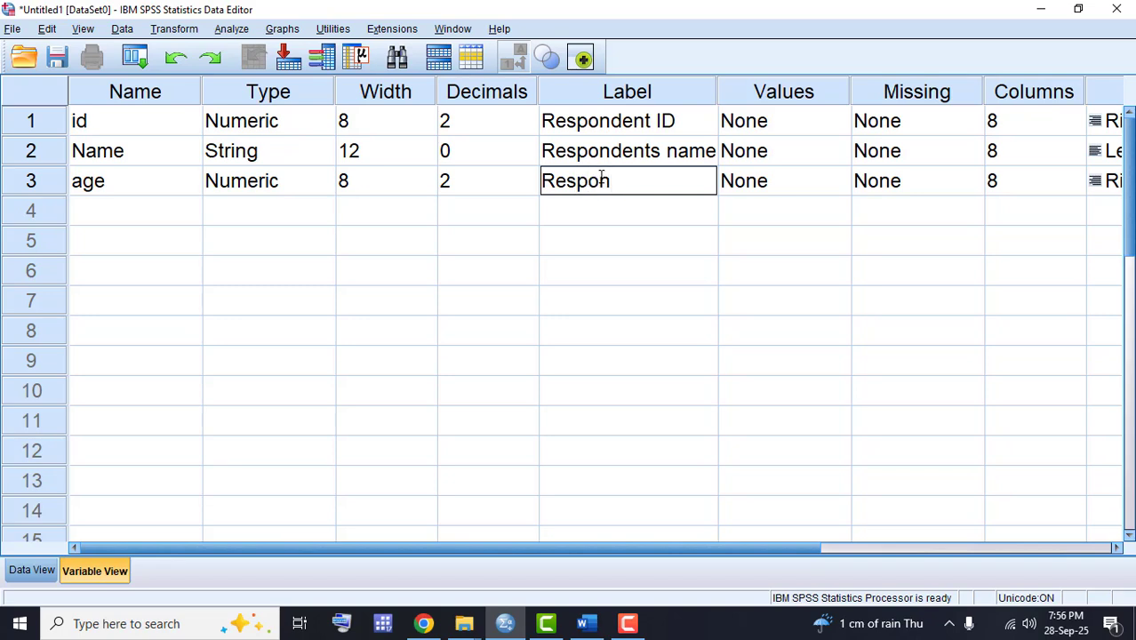
pyautogui.write('dents')
pyautogui.click(613, 176)
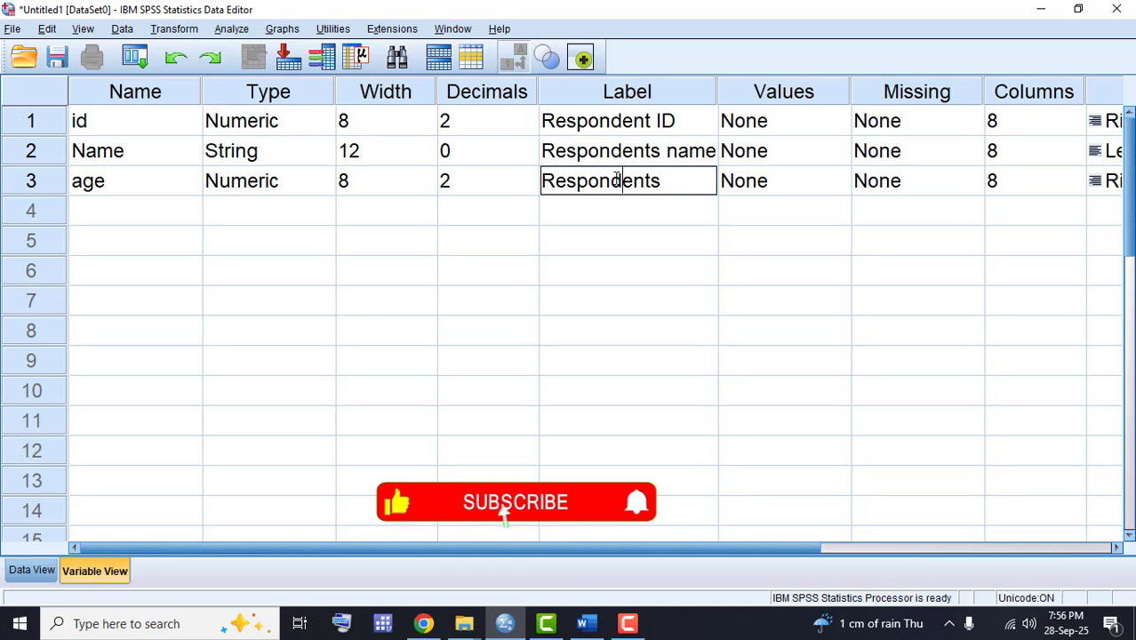
pyautogui.write('age')
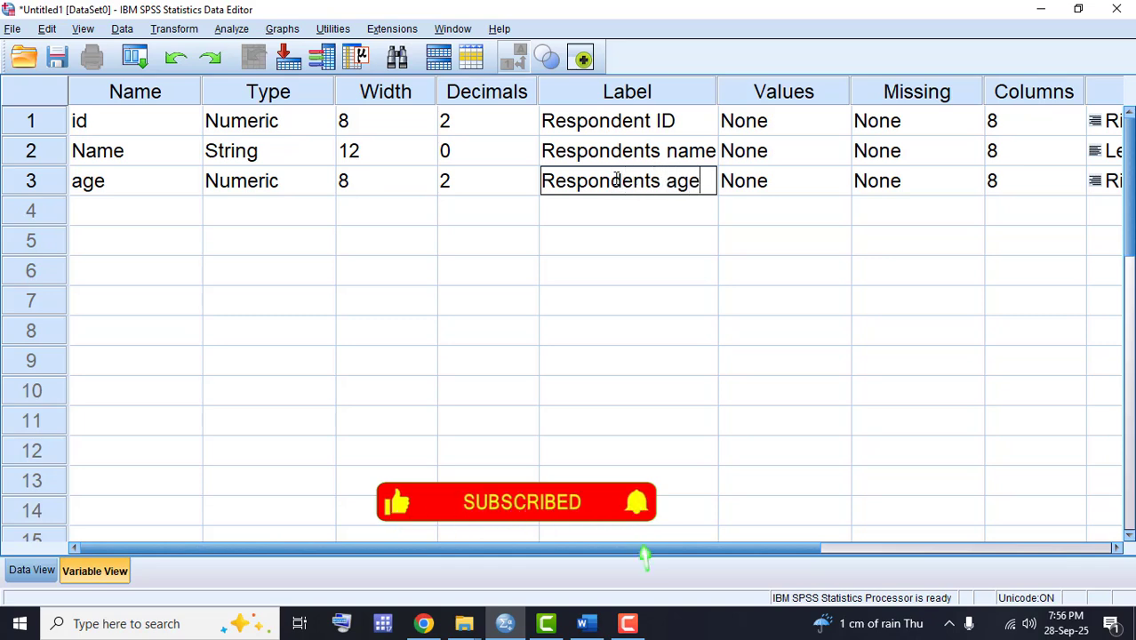
pyautogui.press('Return')
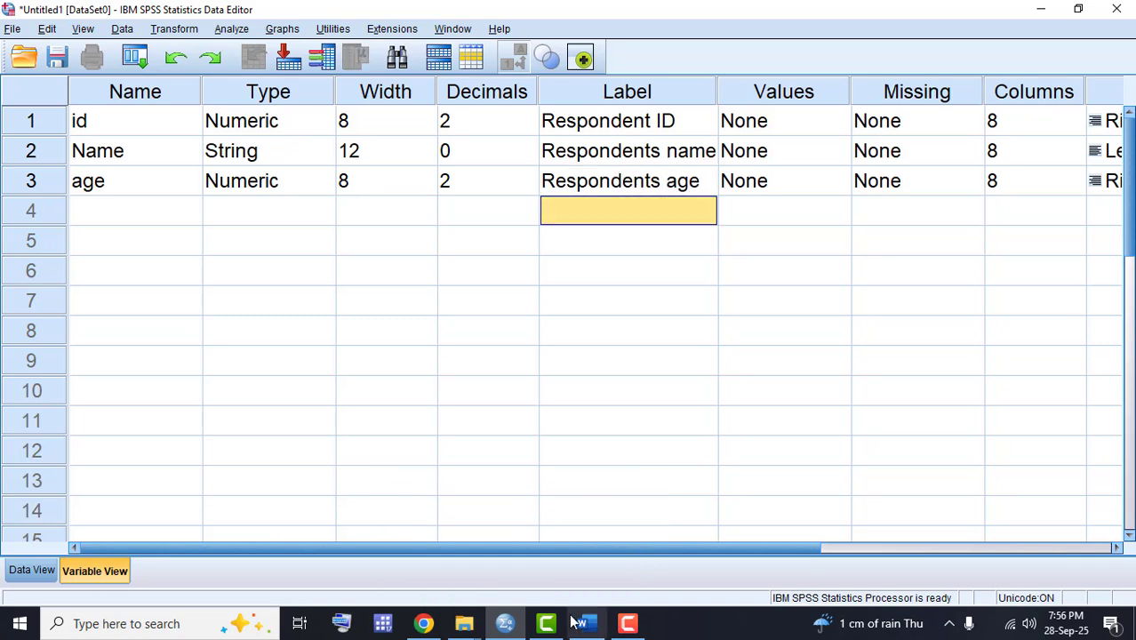
# Step: Set the measurement level of the age variable to Scale
pyautogui.moveTo(619, 551); pyautogui.dragTo(150, 190)
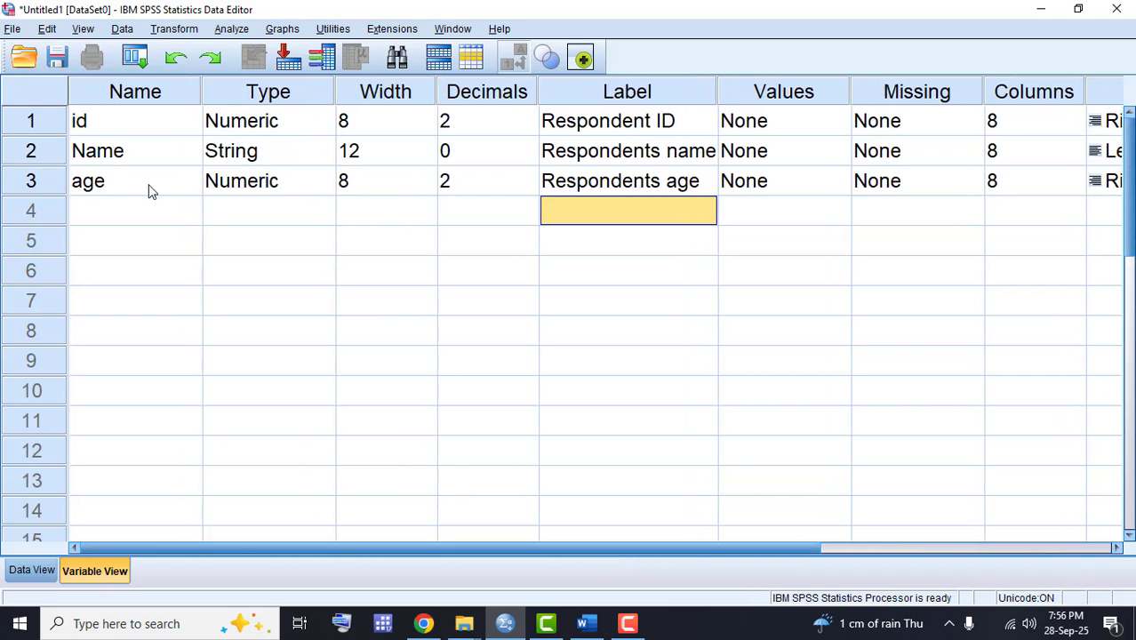
pyautogui.click(49, 182)
pyautogui.moveTo(331, 548); pyautogui.dragTo(622, 548)
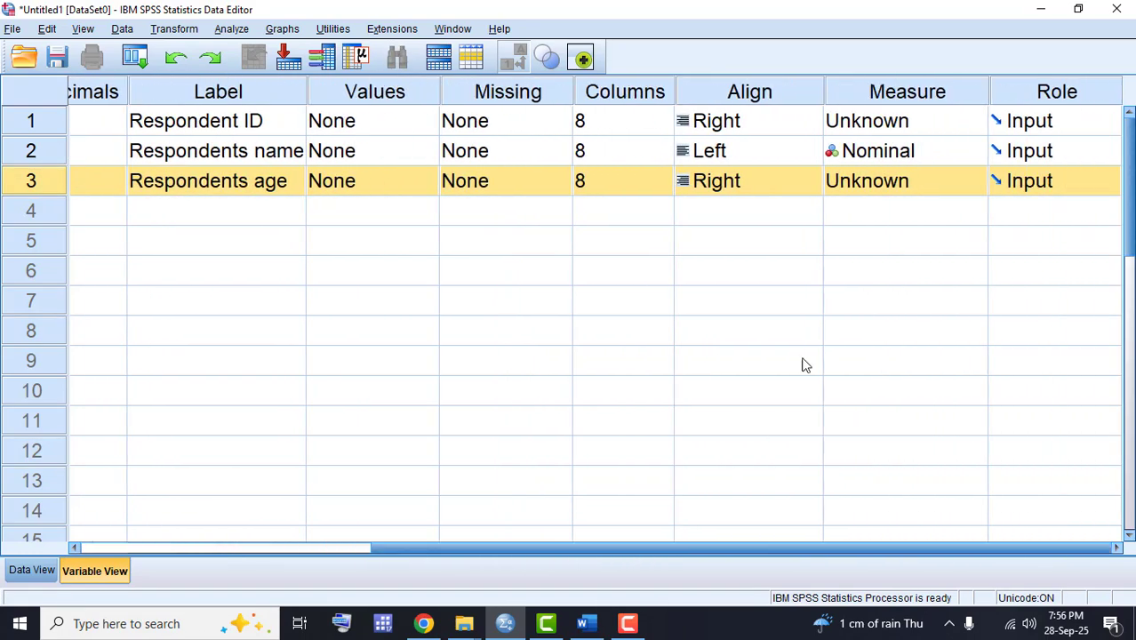
pyautogui.click(979, 178)
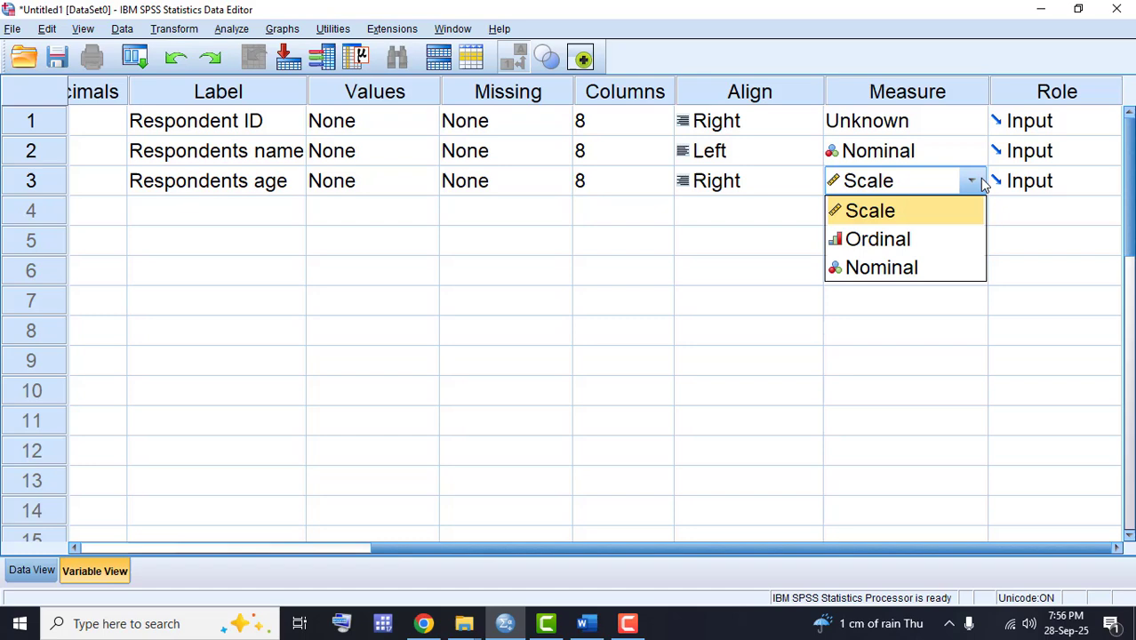
pyautogui.click(915, 211)
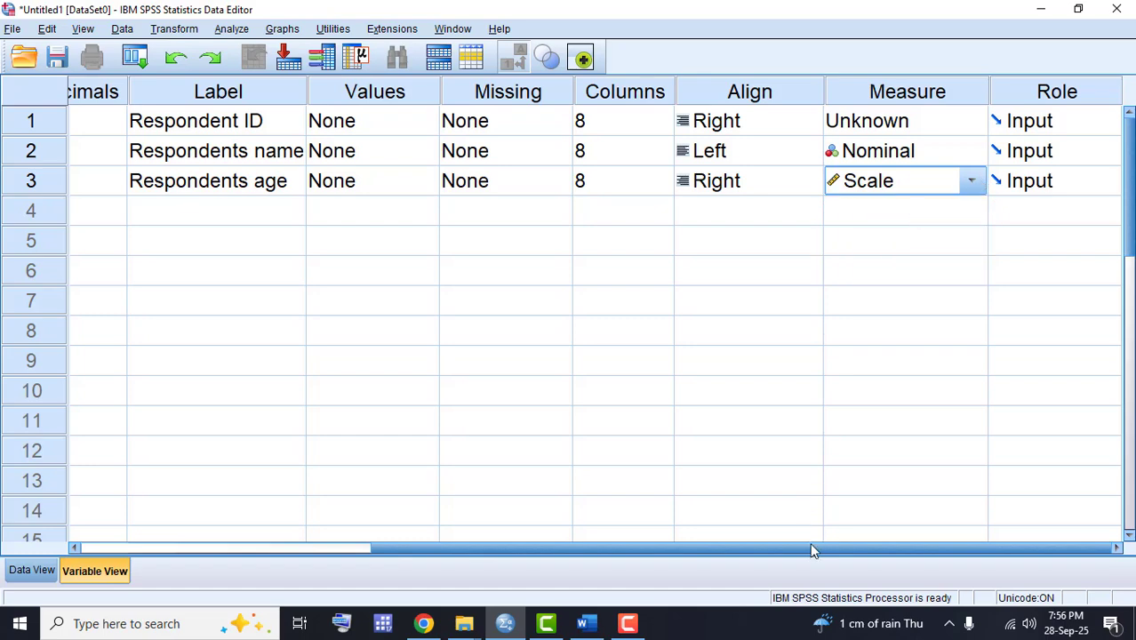
# Step: Add a fourth variable named "gender" below age
pyautogui.moveTo(810, 547); pyautogui.dragTo(391, 530)
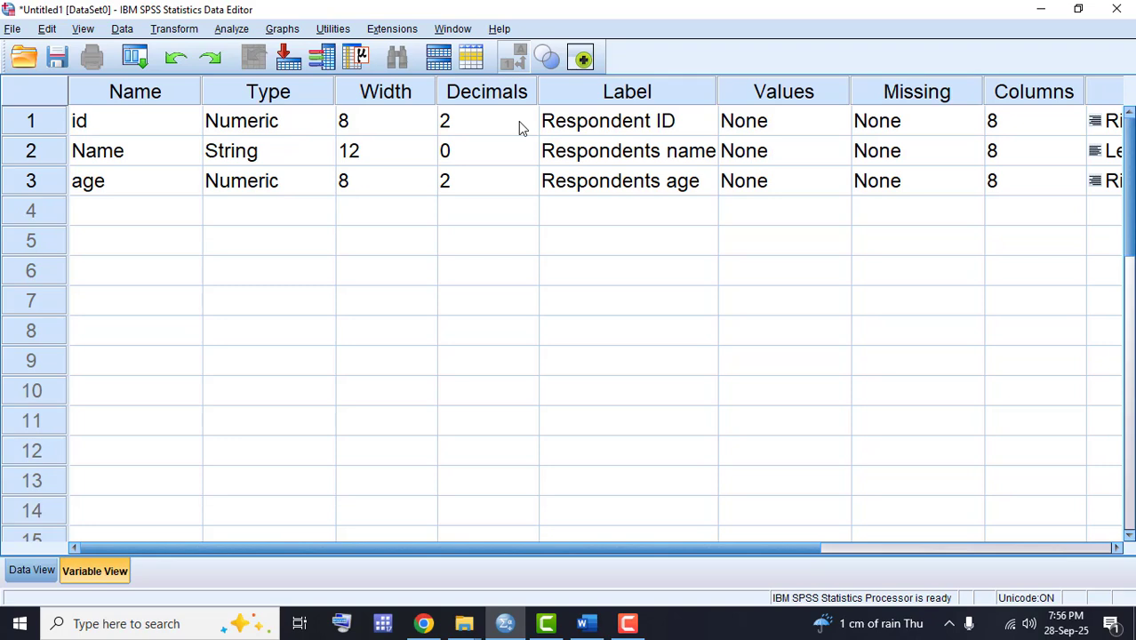
pyautogui.click(78, 211)
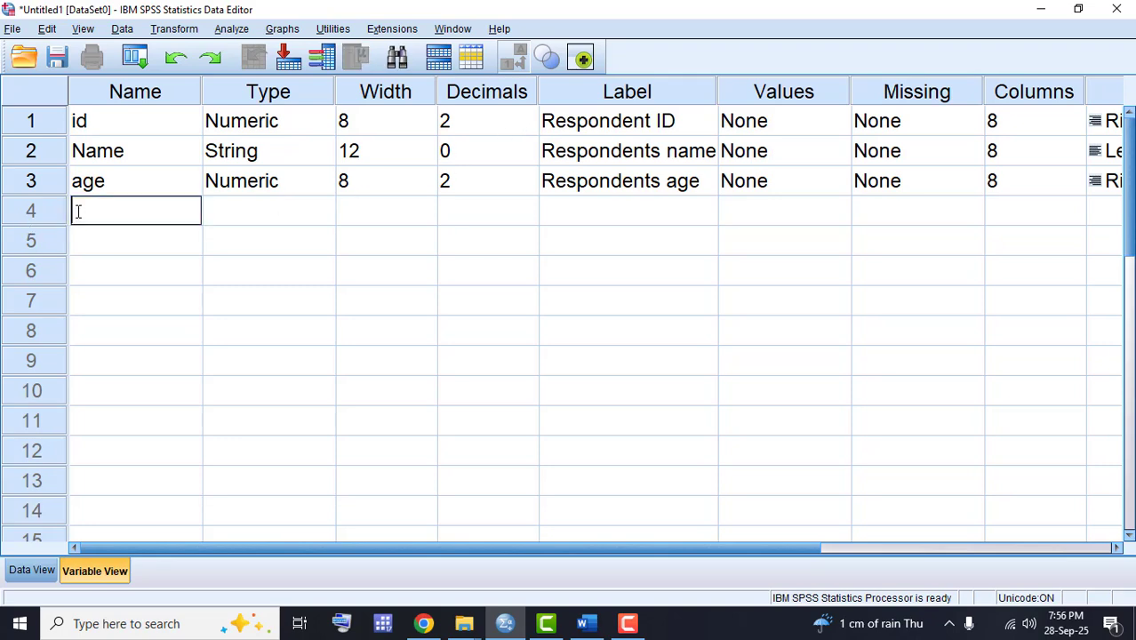
pyautogui.write('gende')
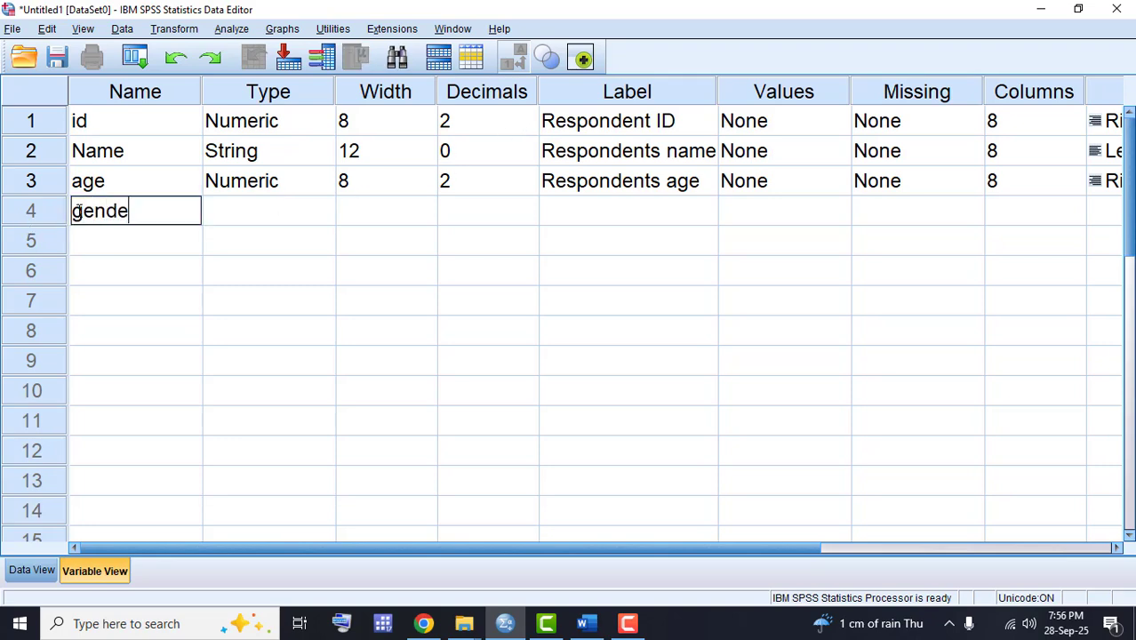
pyautogui.write('rt')
pyautogui.press('BackSpace')
pyautogui.press('Return')
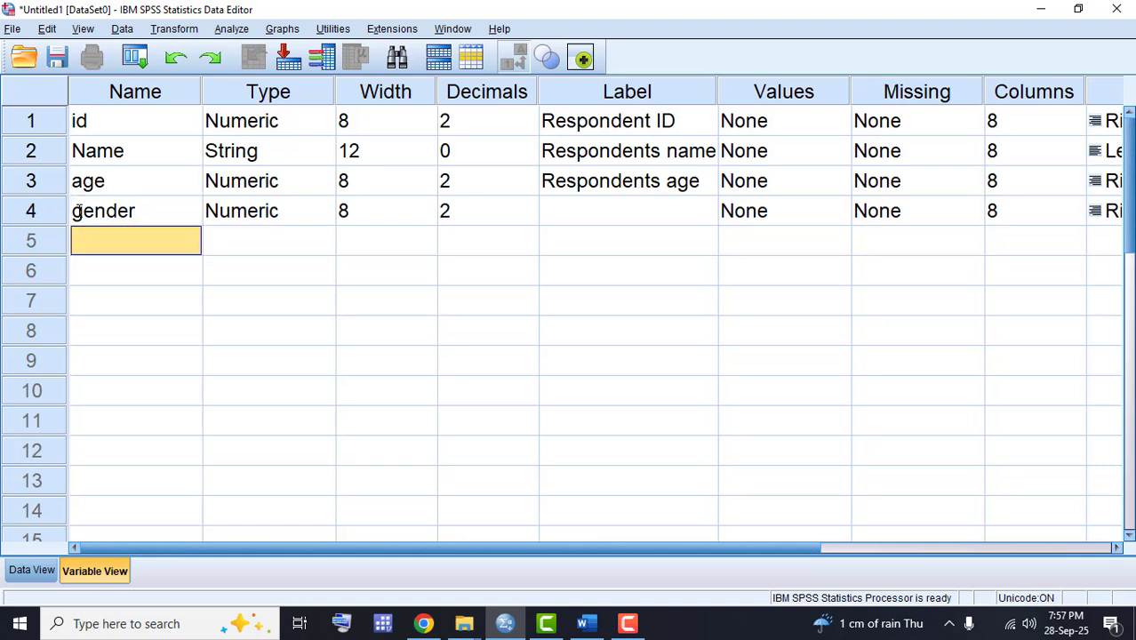
# Step: Give the gender variable the label "Gender"
pyautogui.click(570, 217)
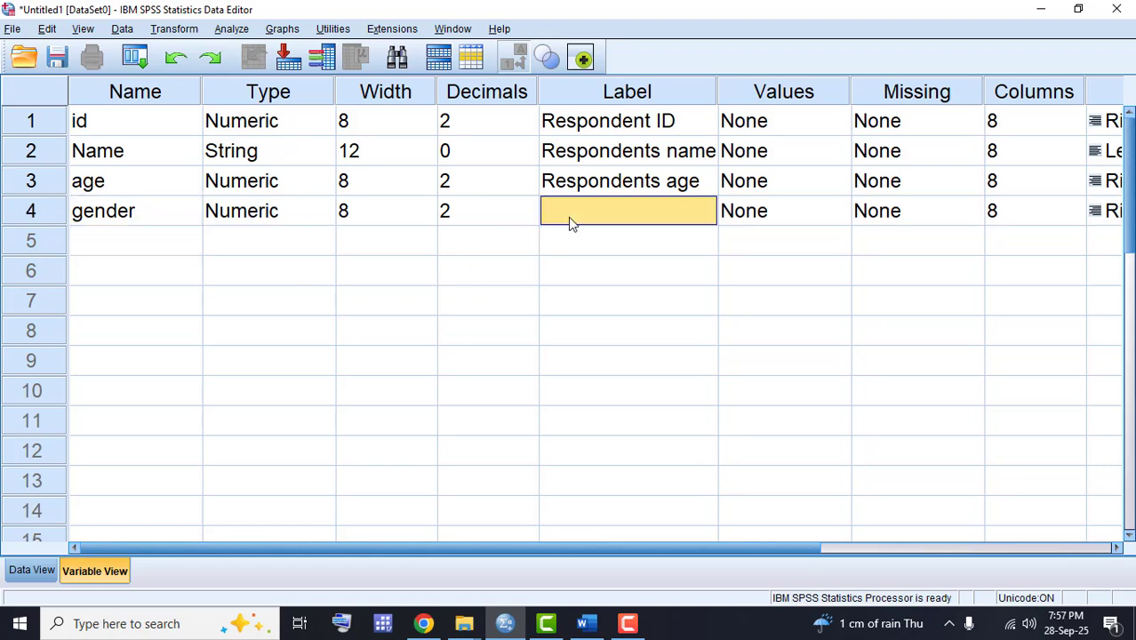
pyautogui.click(570, 217)
pyautogui.write('Gender')
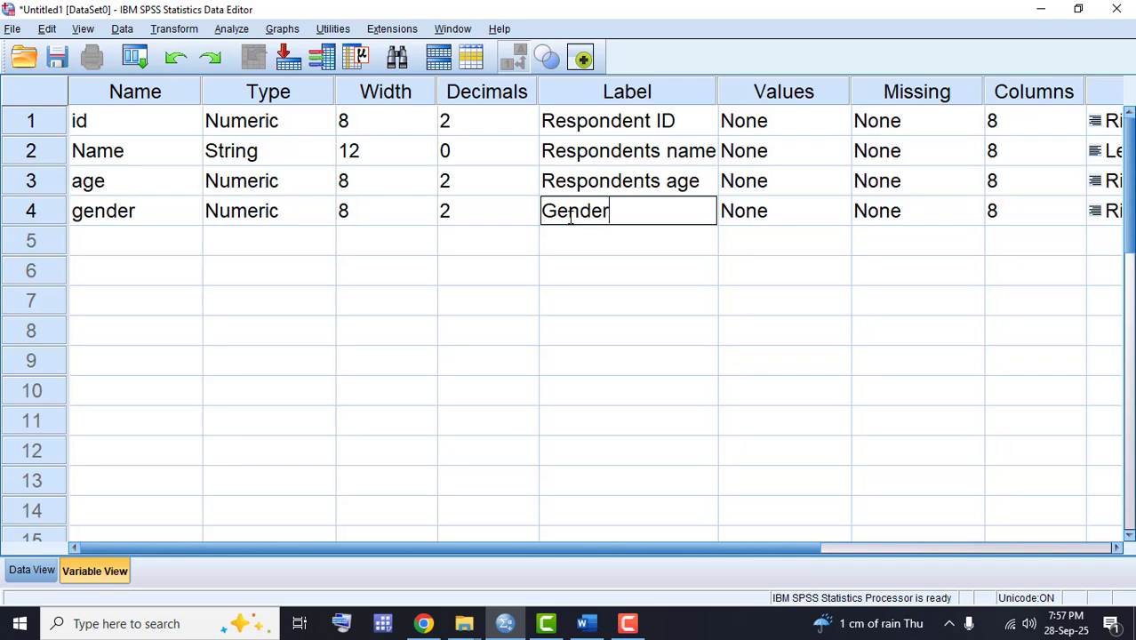
pyautogui.press('Return')
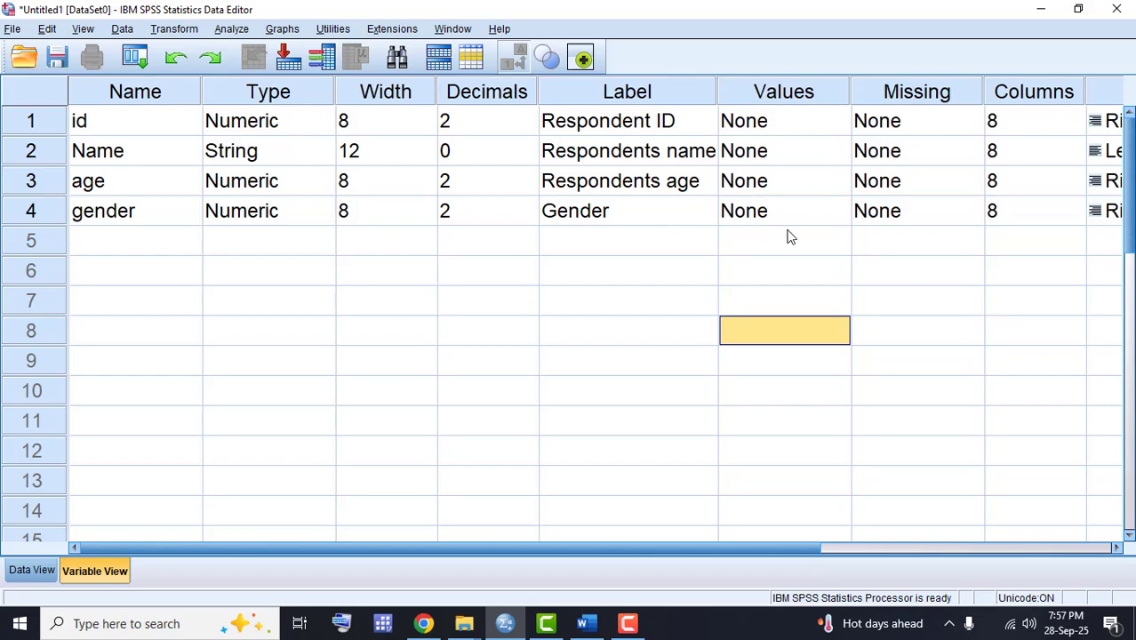
# Step: Define value labels for the gender variable: 1 as "Male" and 2 as "Female"
pyautogui.click(843, 216)
pyautogui.click(843, 215)
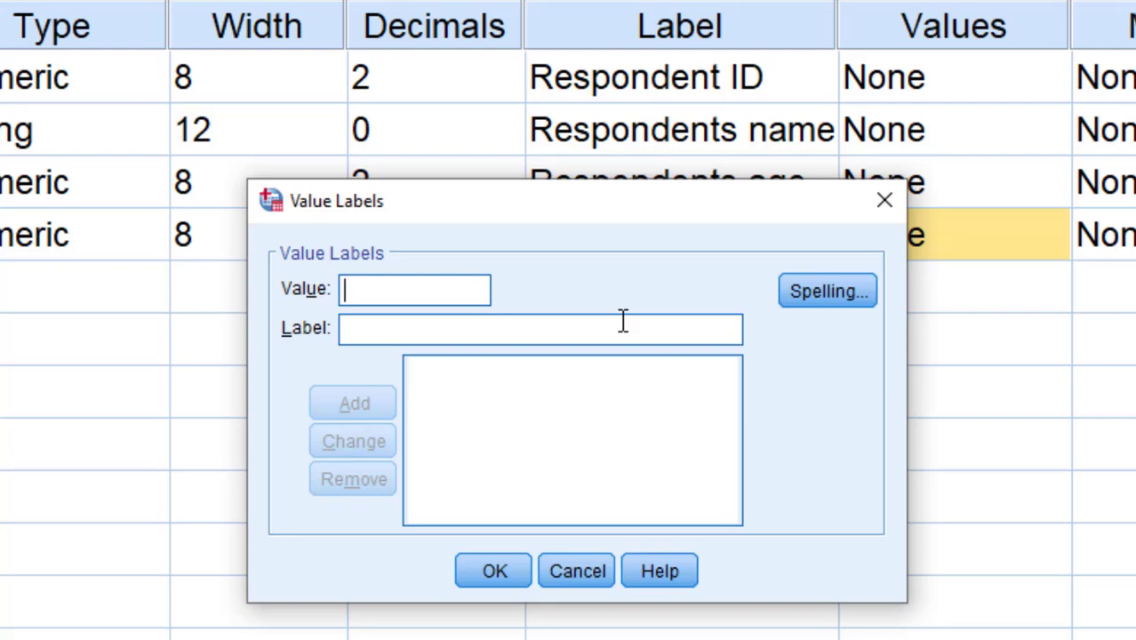
pyautogui.write('1')
pyautogui.click(600, 333)
pyautogui.write('Male')
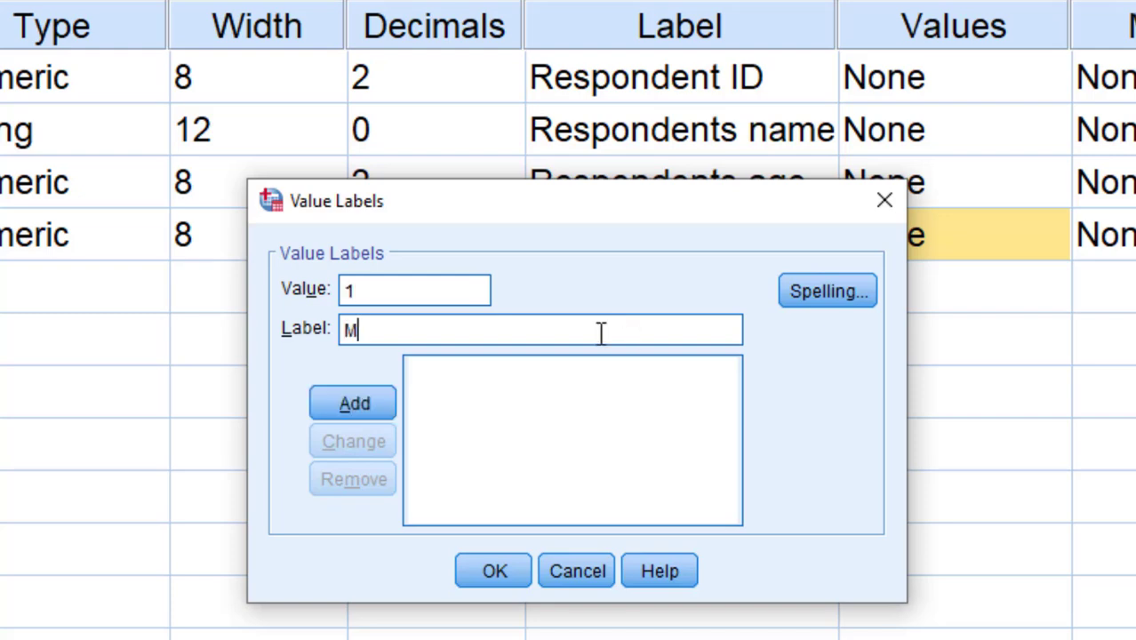
pyautogui.click(367, 413)
pyautogui.write('2')
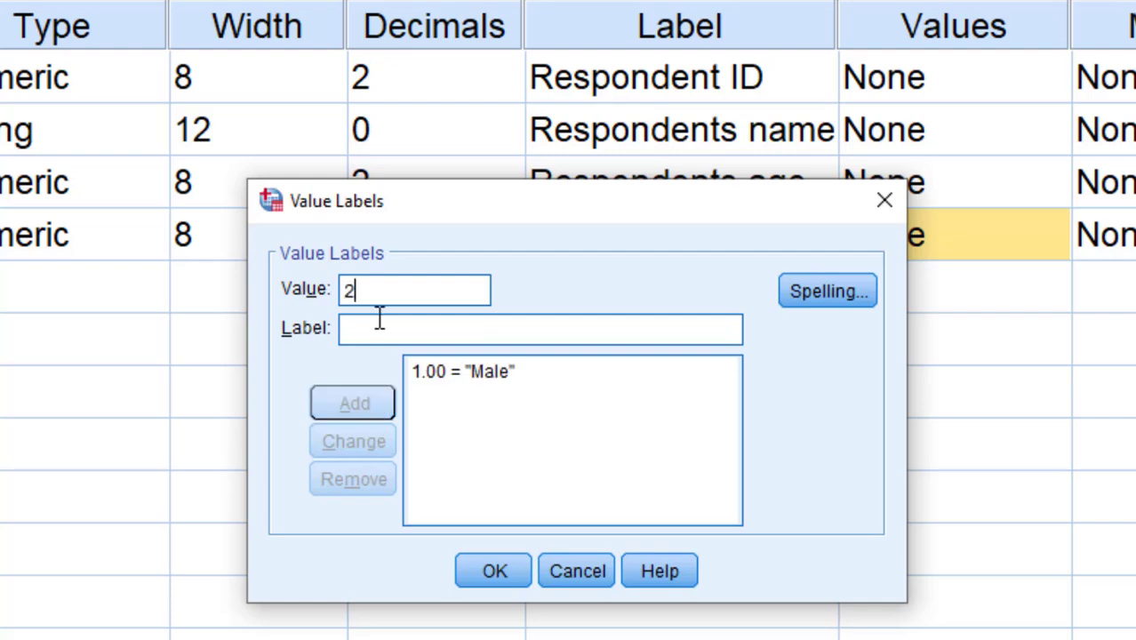
pyautogui.click(379, 318)
pyautogui.write('Female')
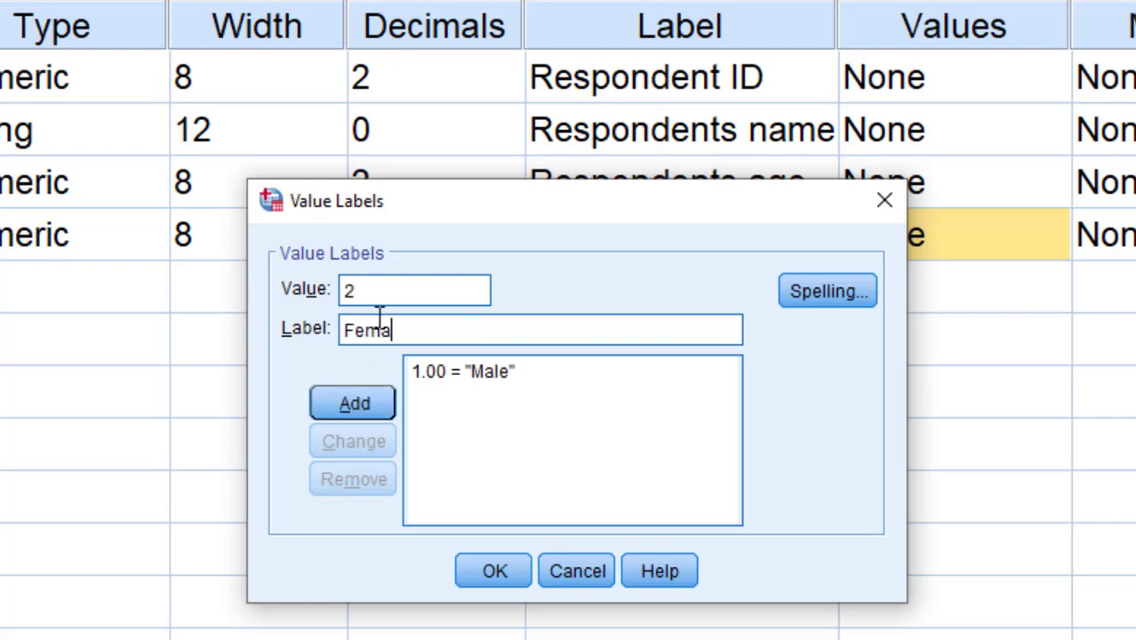
pyautogui.click(354, 402)
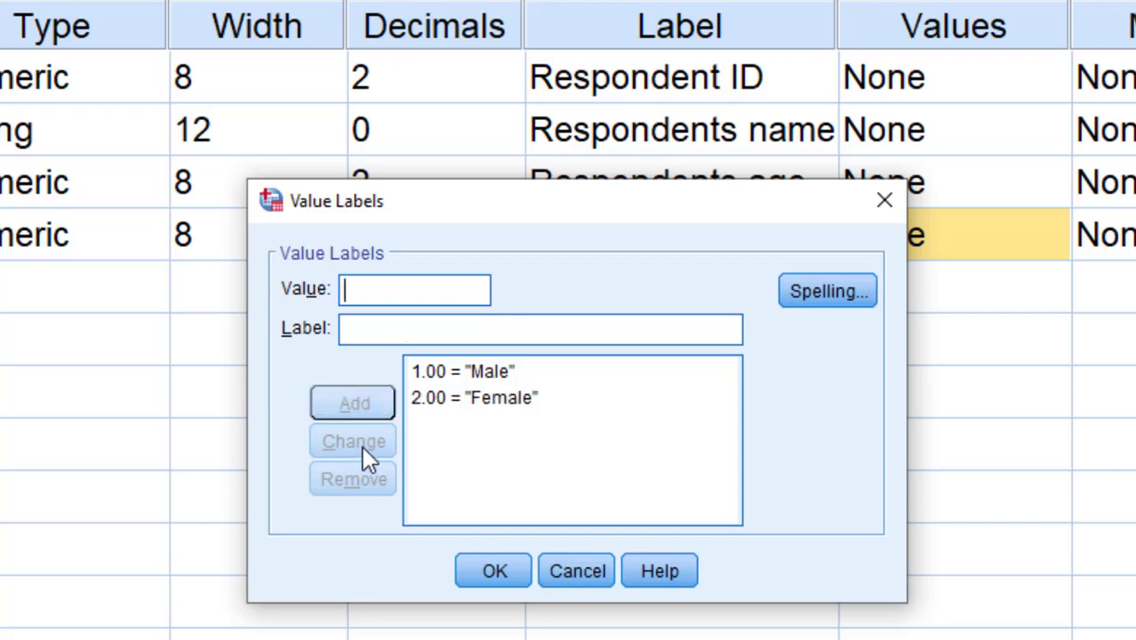
pyautogui.click(490, 574)
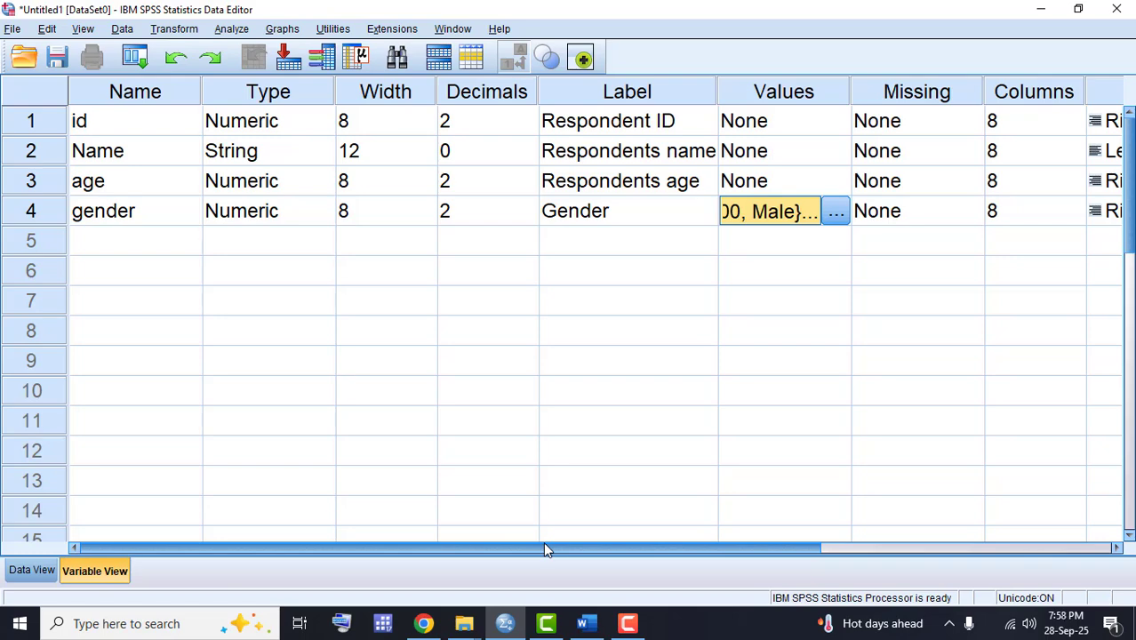
# Step: Set the measurement level of the gender variable to Nominal
pyautogui.moveTo(544, 549); pyautogui.dragTo(888, 549)
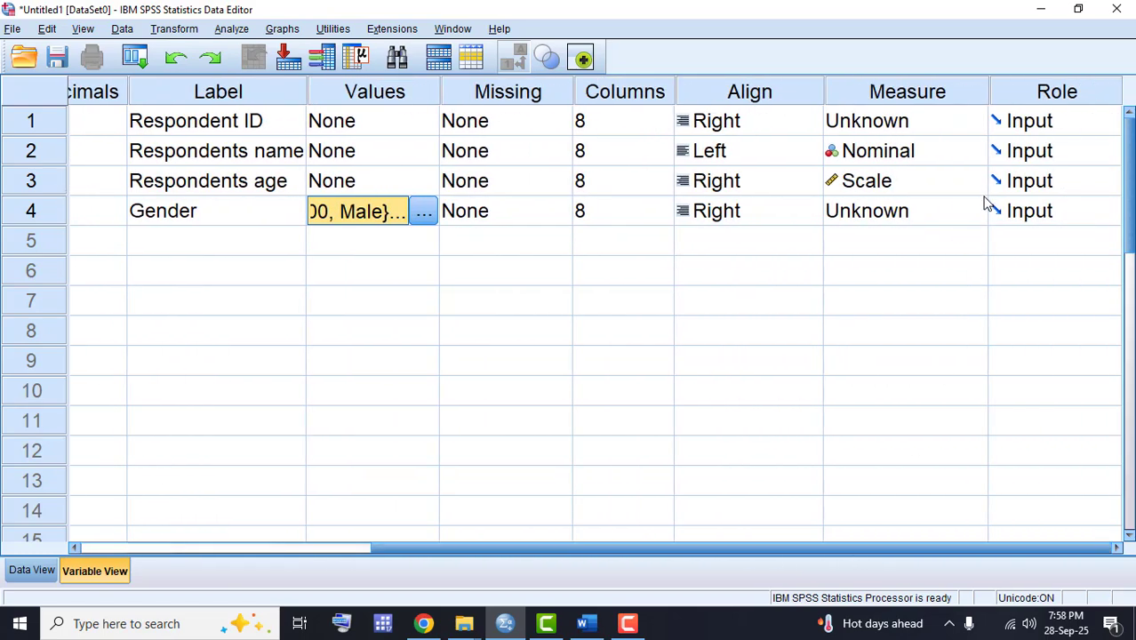
pyautogui.click(974, 213)
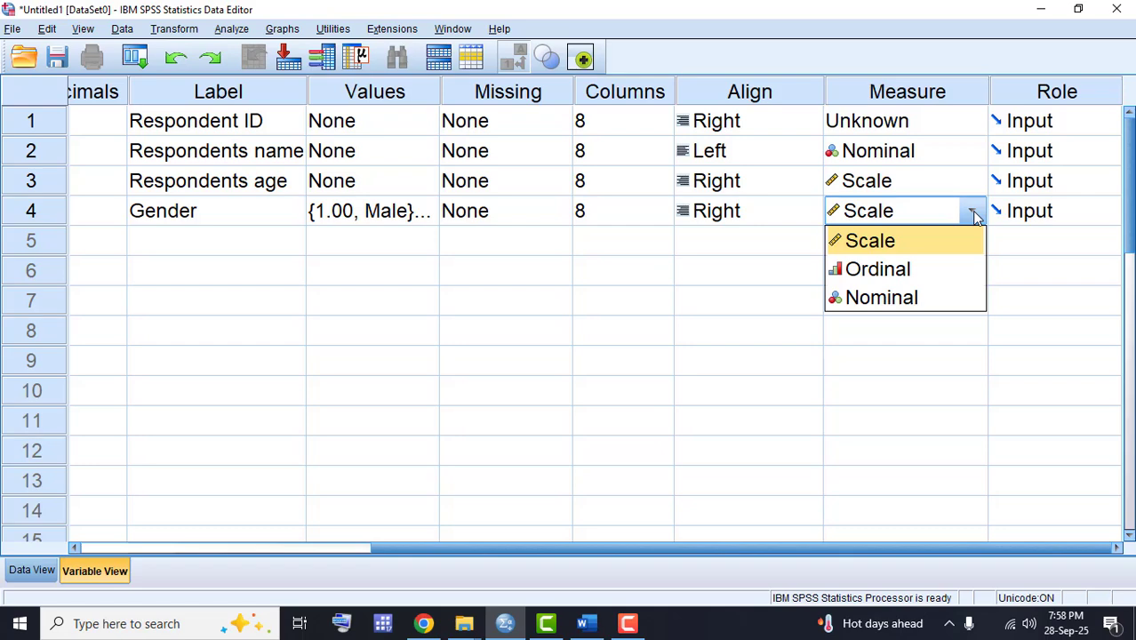
pyautogui.click(918, 300)
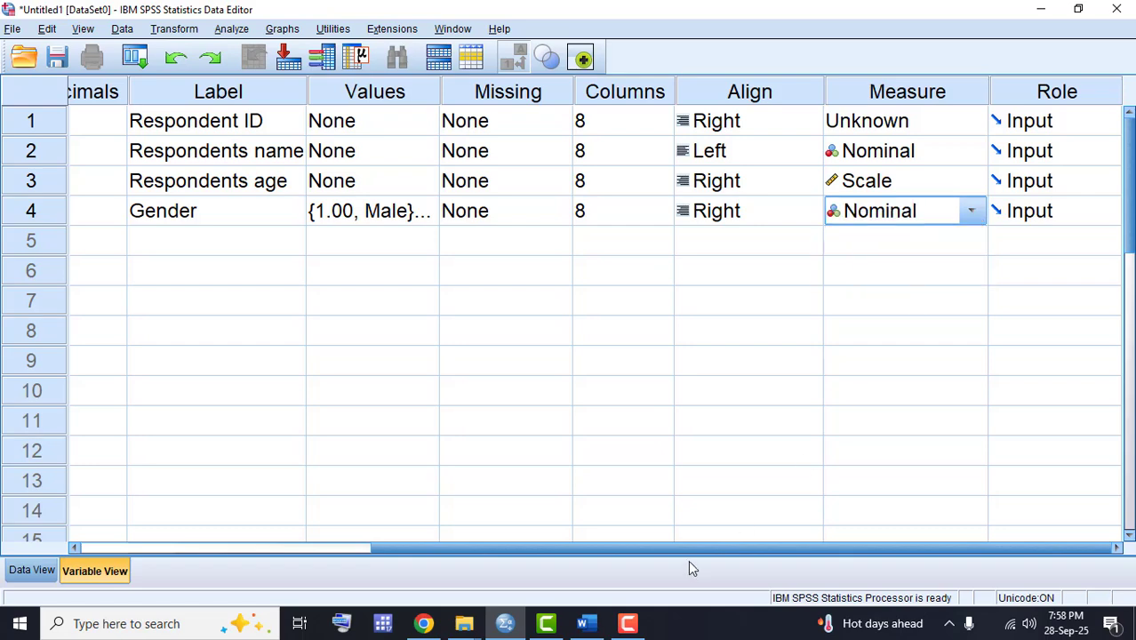
# Step: Add a fifth variable named "edu" below gender
pyautogui.moveTo(699, 550); pyautogui.dragTo(347, 560)
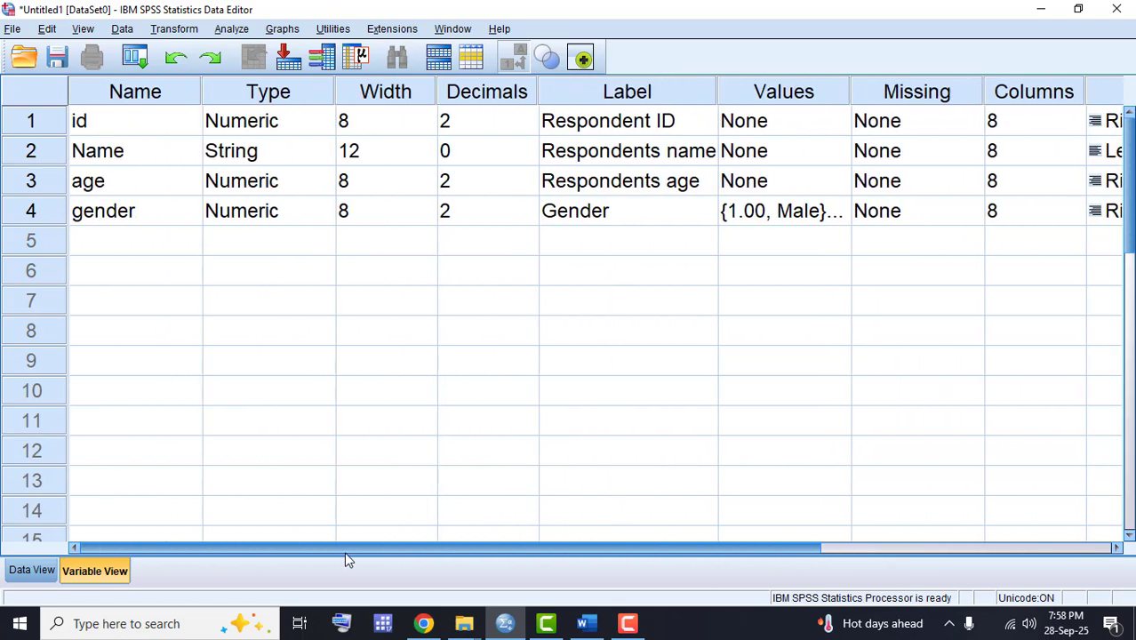
pyautogui.click(124, 244)
pyautogui.click(124, 244)
pyautogui.write('ed')
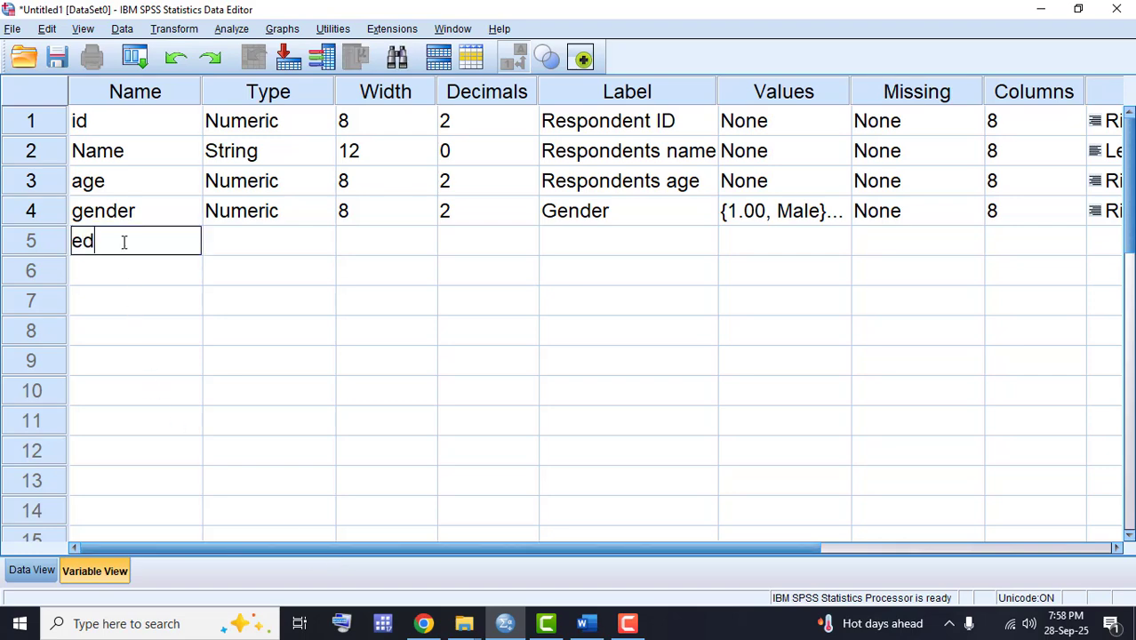
pyautogui.write('uca')
pyautogui.press('BackSpace')
pyautogui.press('BackSpace')
pyautogui.press('Return')
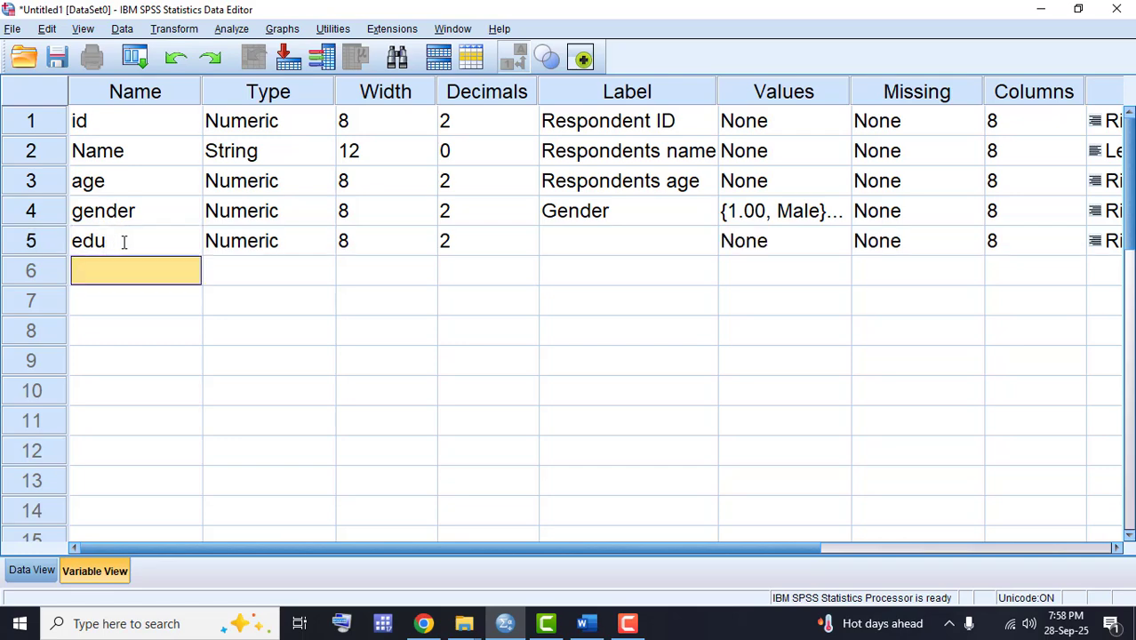
# Step: Give the edu variable the label "Educational qualification"
pyautogui.click(589, 244)
pyautogui.write('Educ')
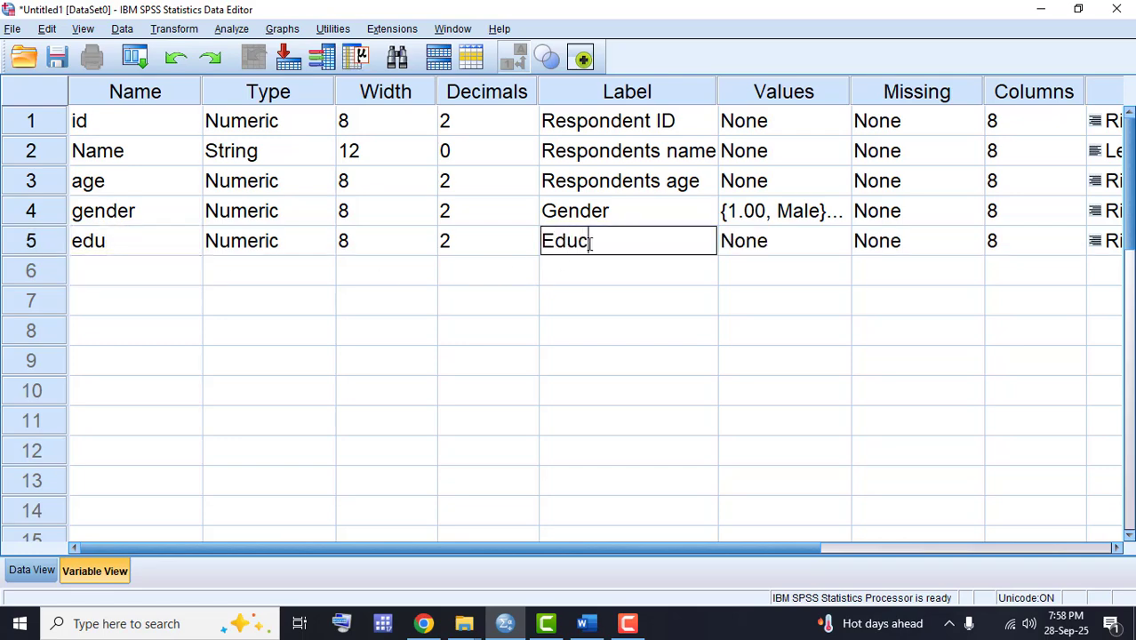
pyautogui.write('ational ')
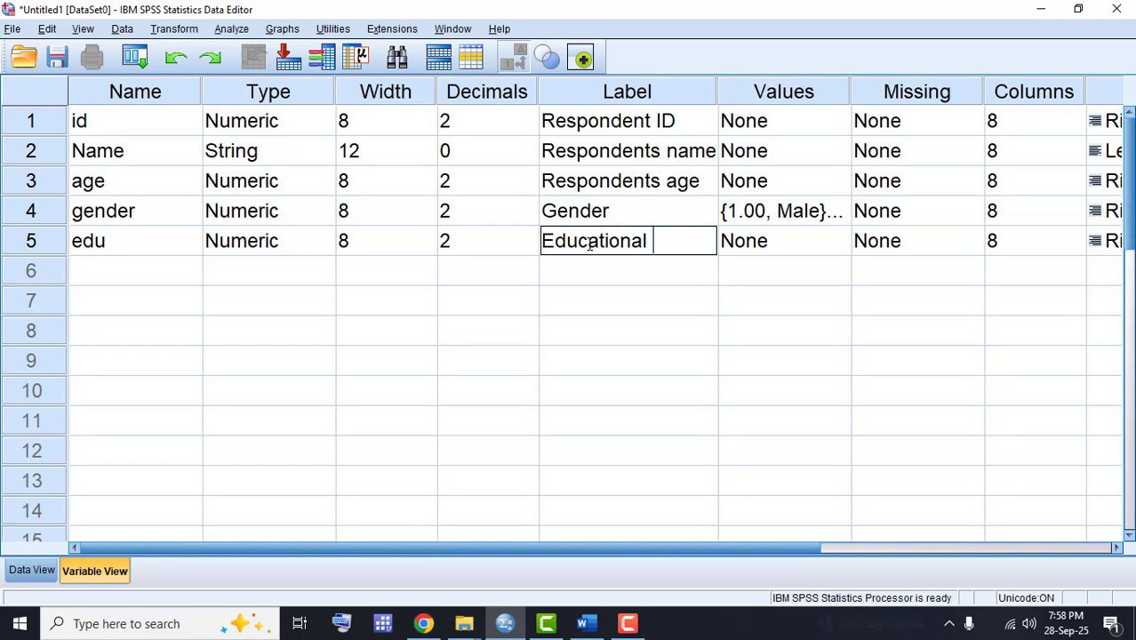
pyautogui.write('qualification')
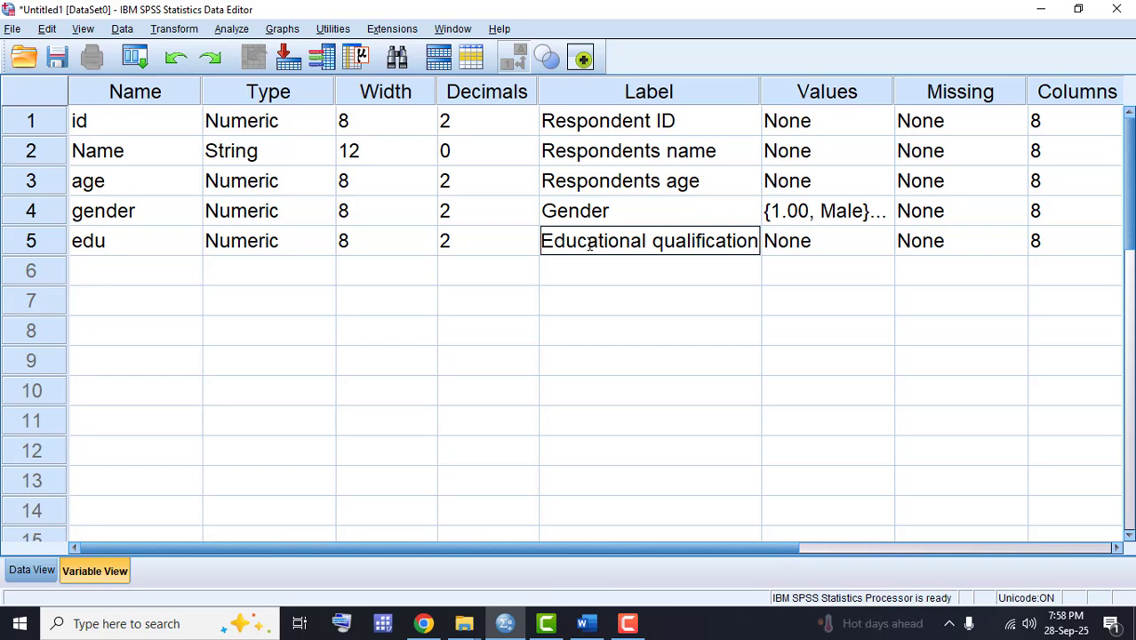
pyautogui.press('Return')
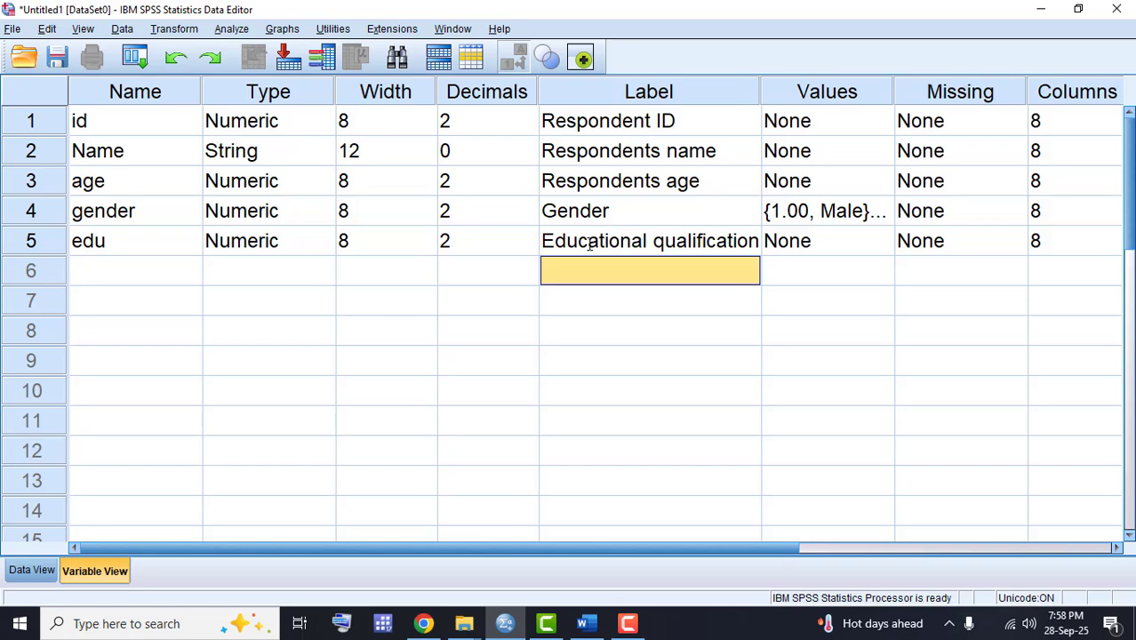
# Step: Set the measurement level of the edu variable to Ordinal
pyautogui.moveTo(715, 548); pyautogui.dragTo(1000, 555)
pyautogui.click(995, 242)
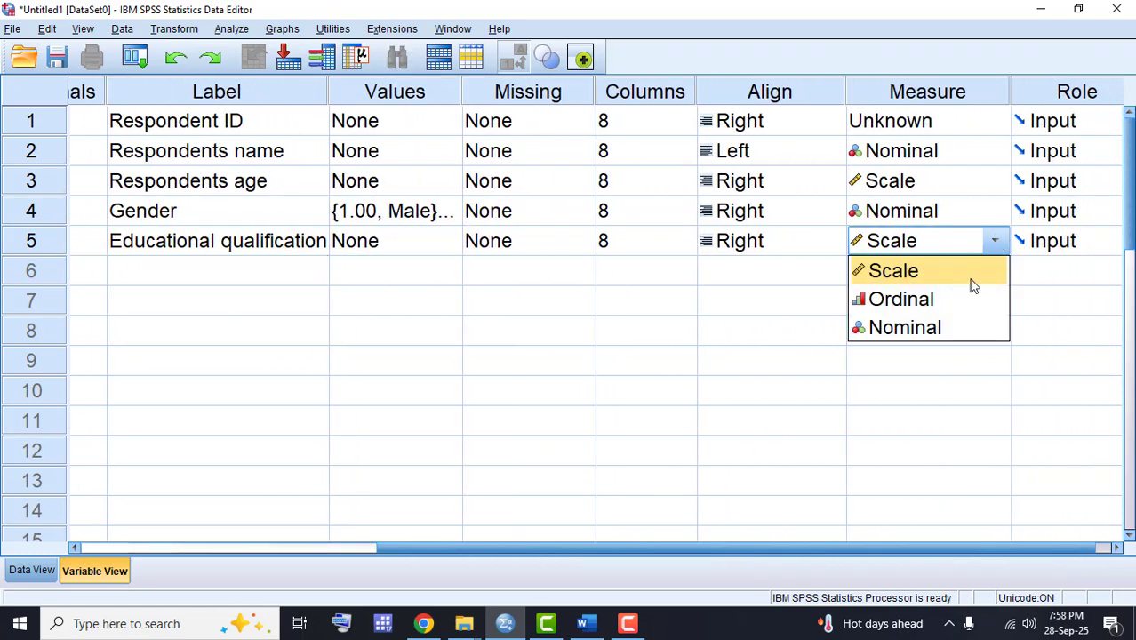
pyautogui.click(900, 300)
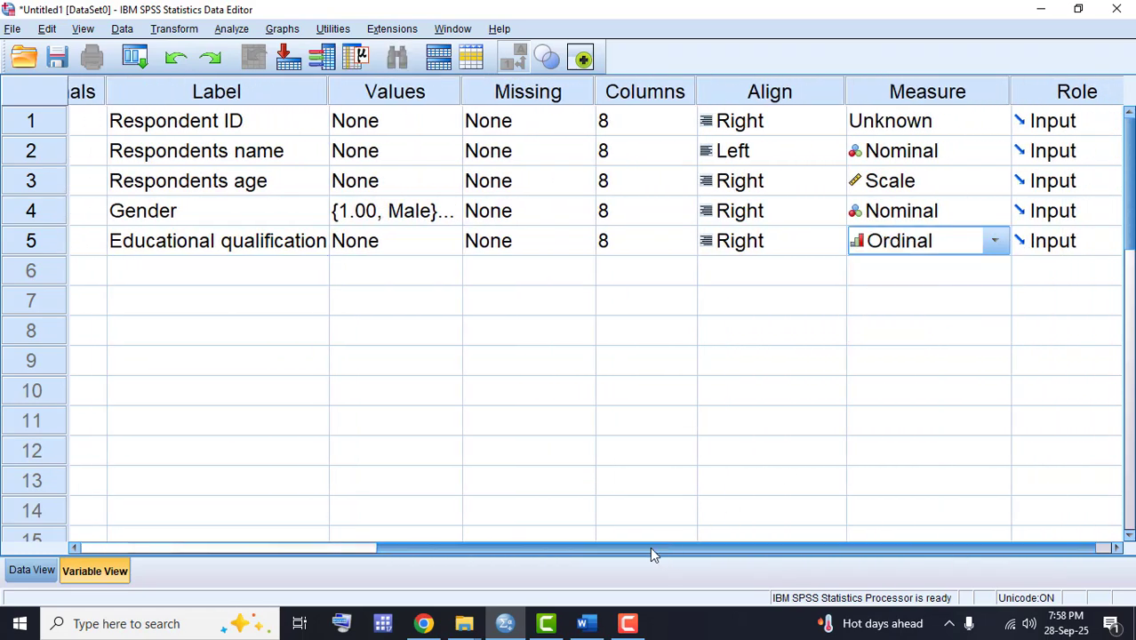
# Step: Define value labels for the edu variable: 1 as "SSC", 2 as "HSC" and 3 as "BSc"
pyautogui.moveTo(654, 549); pyautogui.dragTo(381, 536)
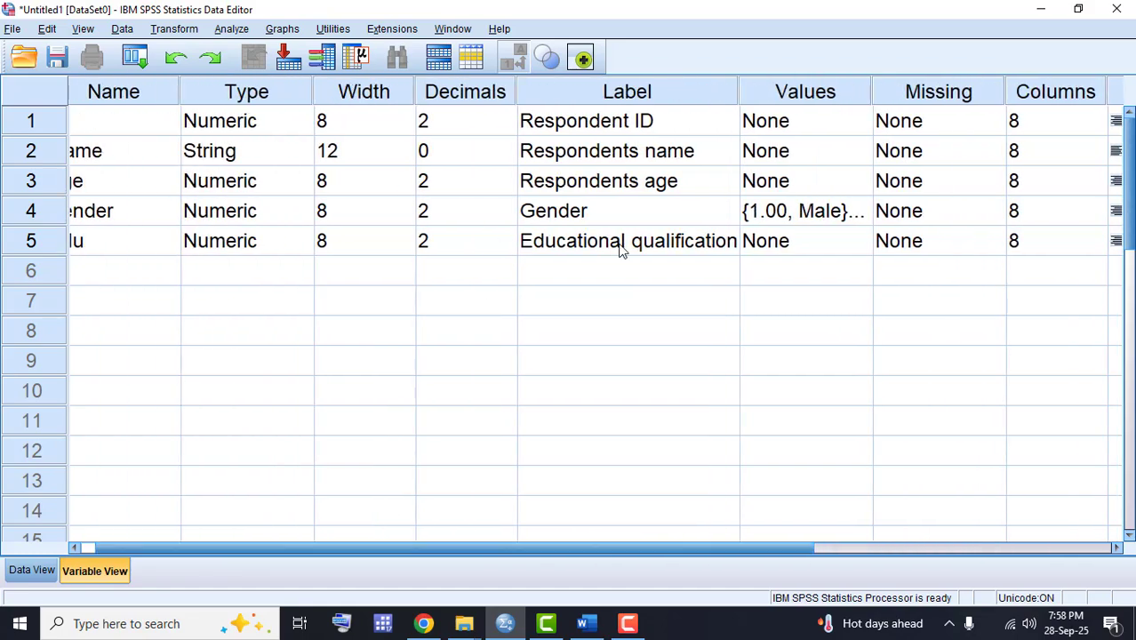
pyautogui.click(853, 242)
pyautogui.click(866, 241)
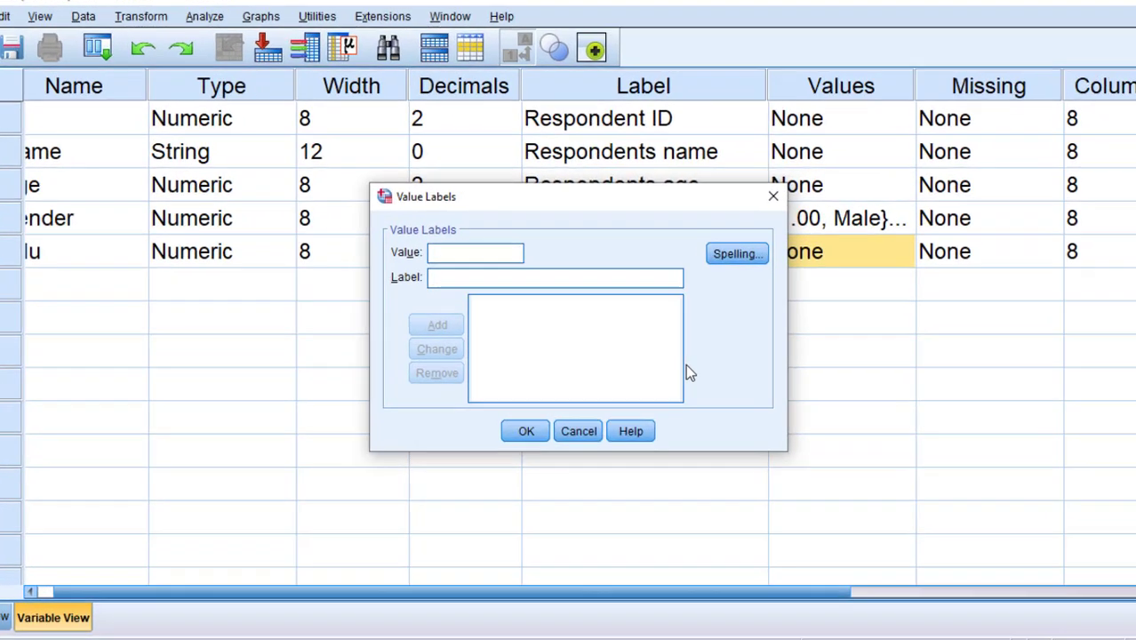
pyautogui.write('1')
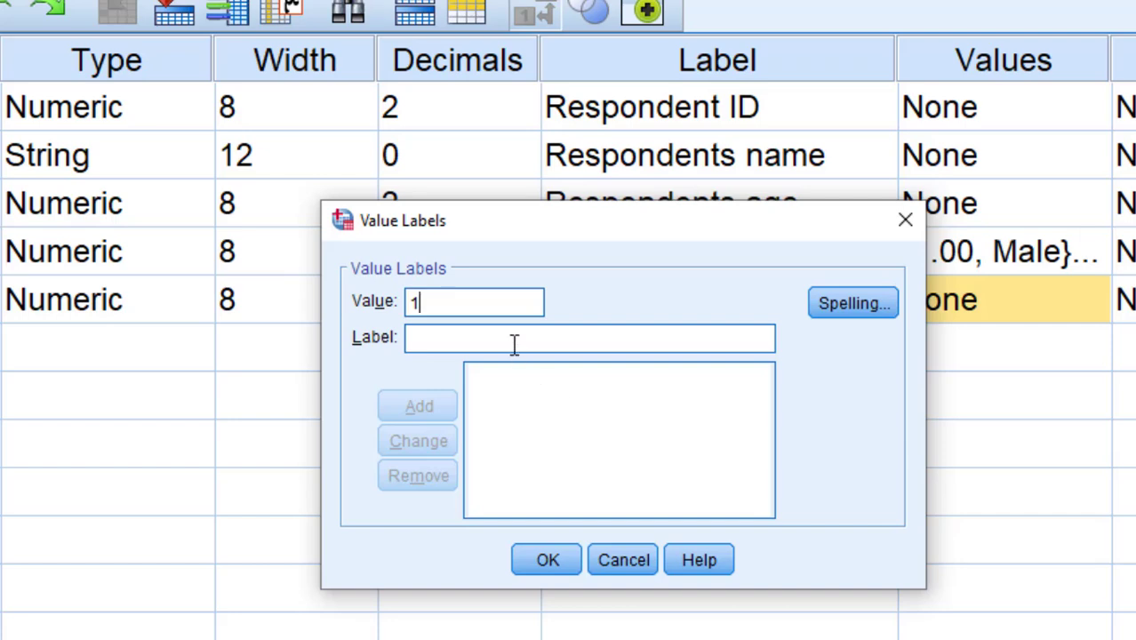
pyautogui.click(503, 280)
pyautogui.write('SSC')
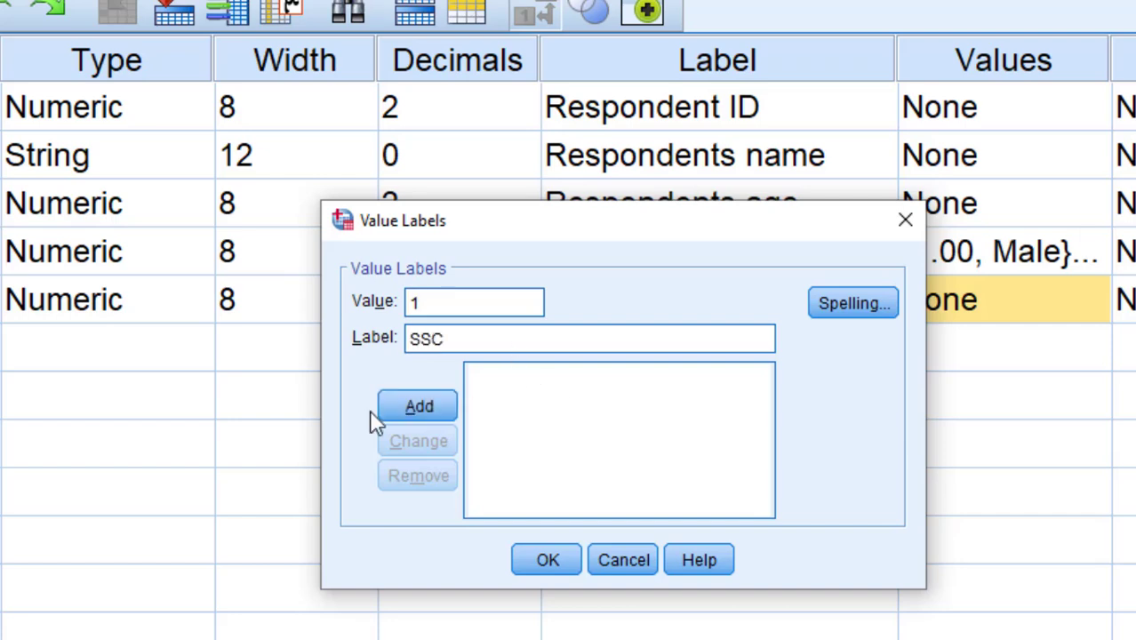
pyautogui.click(421, 409)
pyautogui.write('2')
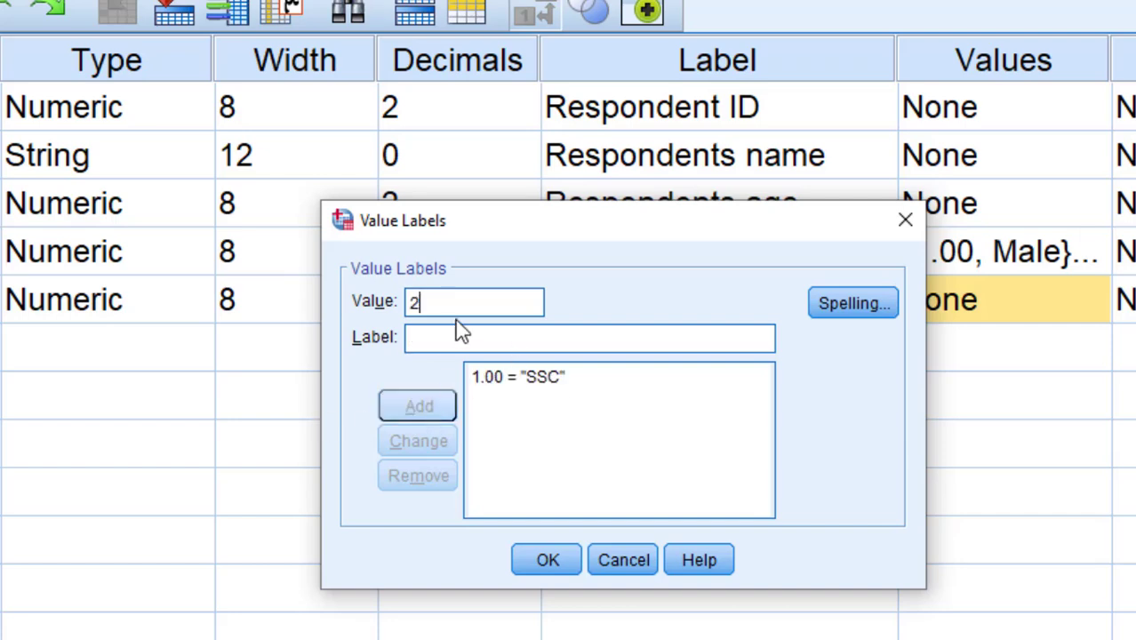
pyautogui.click(457, 336)
pyautogui.write('HSC')
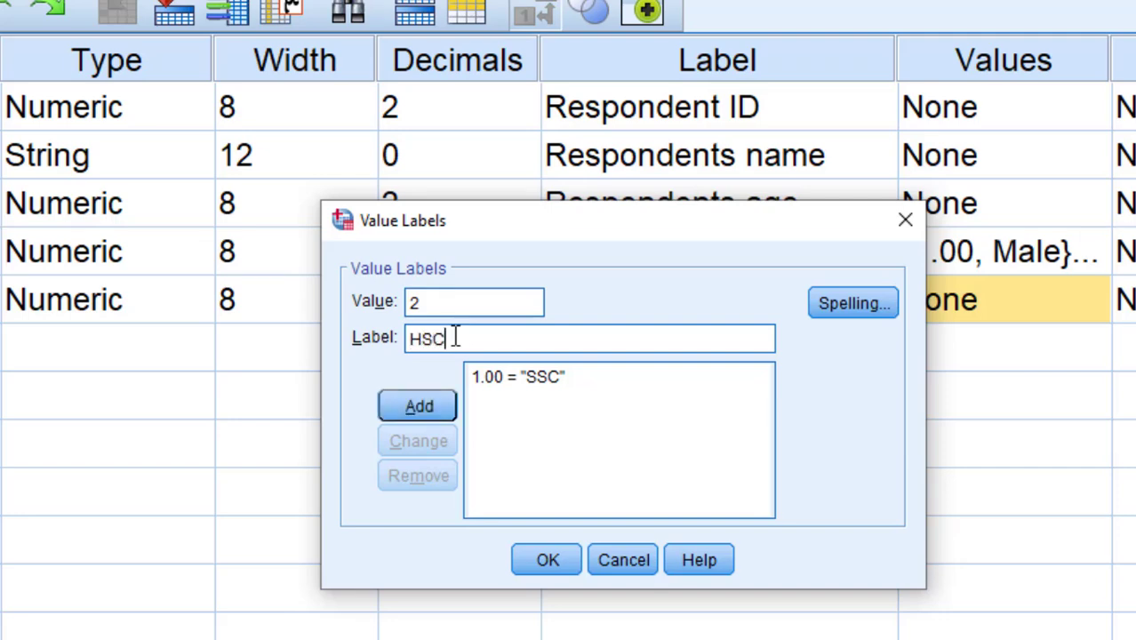
pyautogui.click(411, 405)
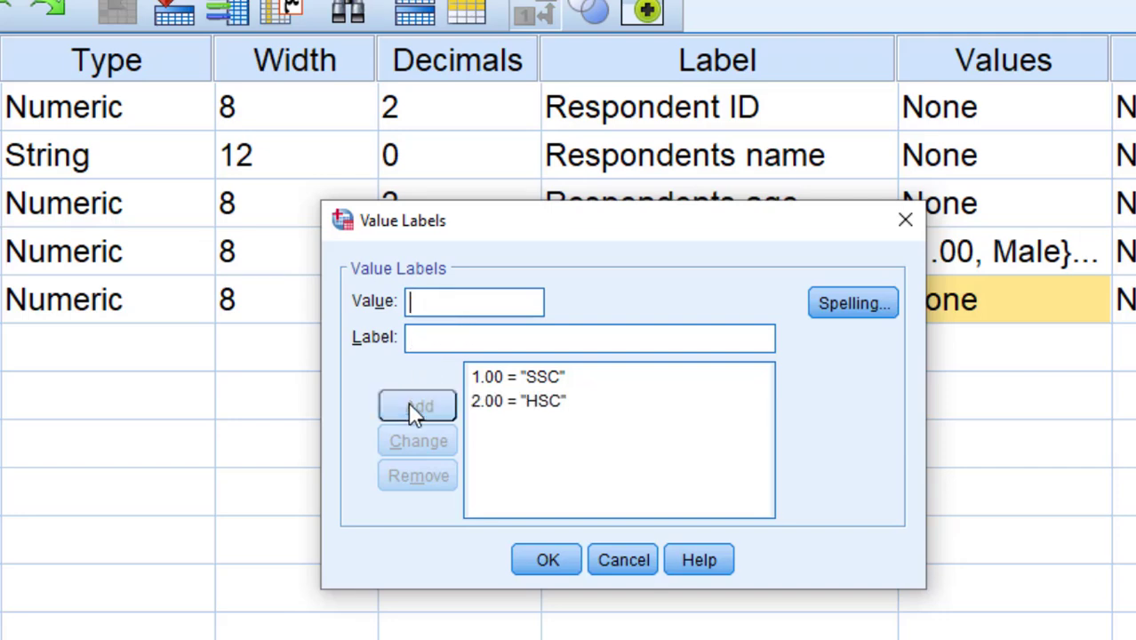
pyautogui.write('3')
pyautogui.click(423, 340)
pyautogui.write('BSc')
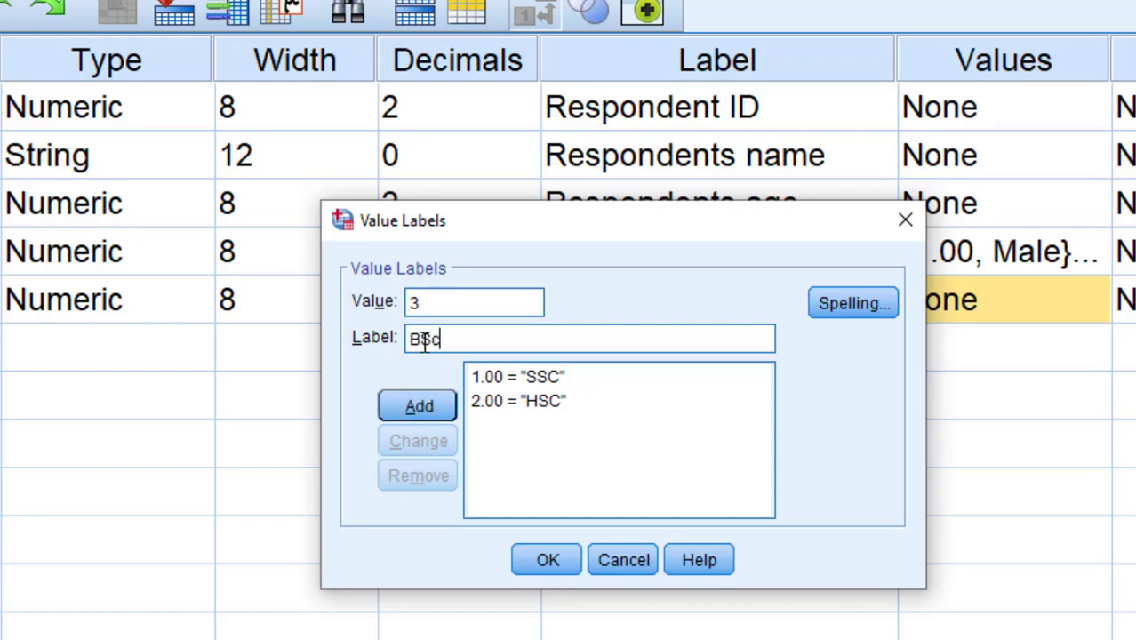
pyautogui.click(415, 407)
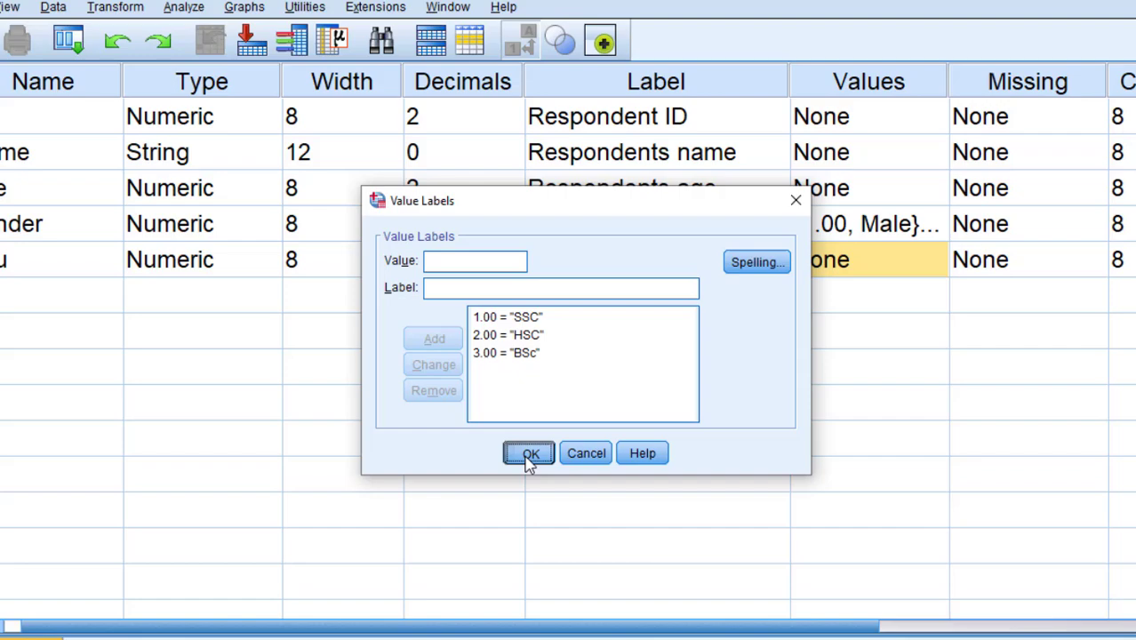
pyautogui.click(529, 455)
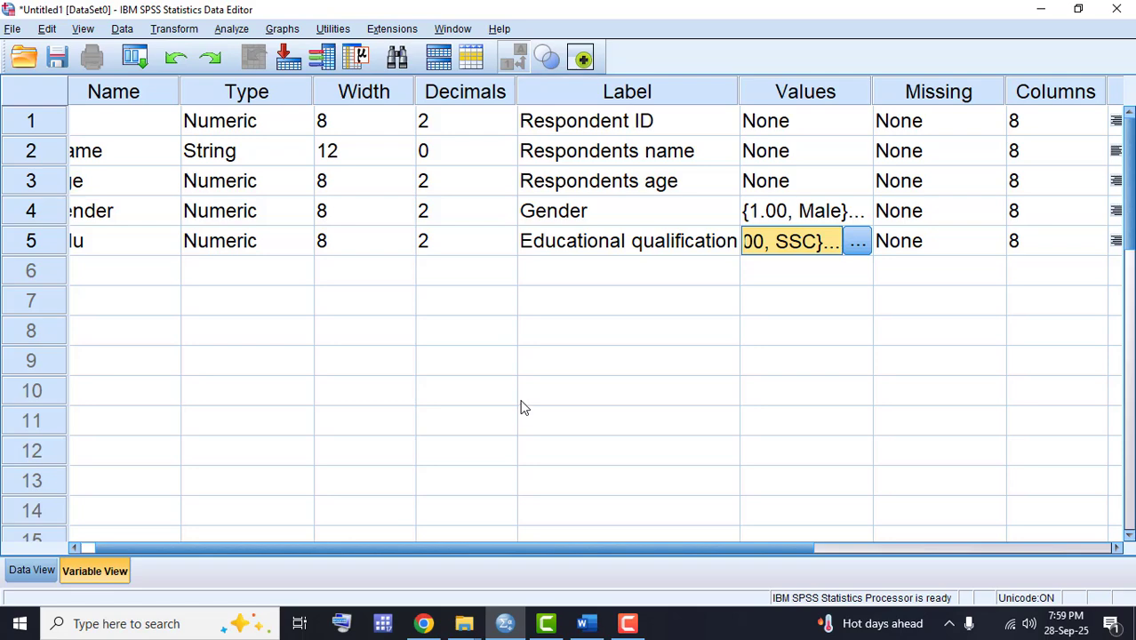
pyautogui.moveTo(538, 549); pyautogui.dragTo(319, 542)
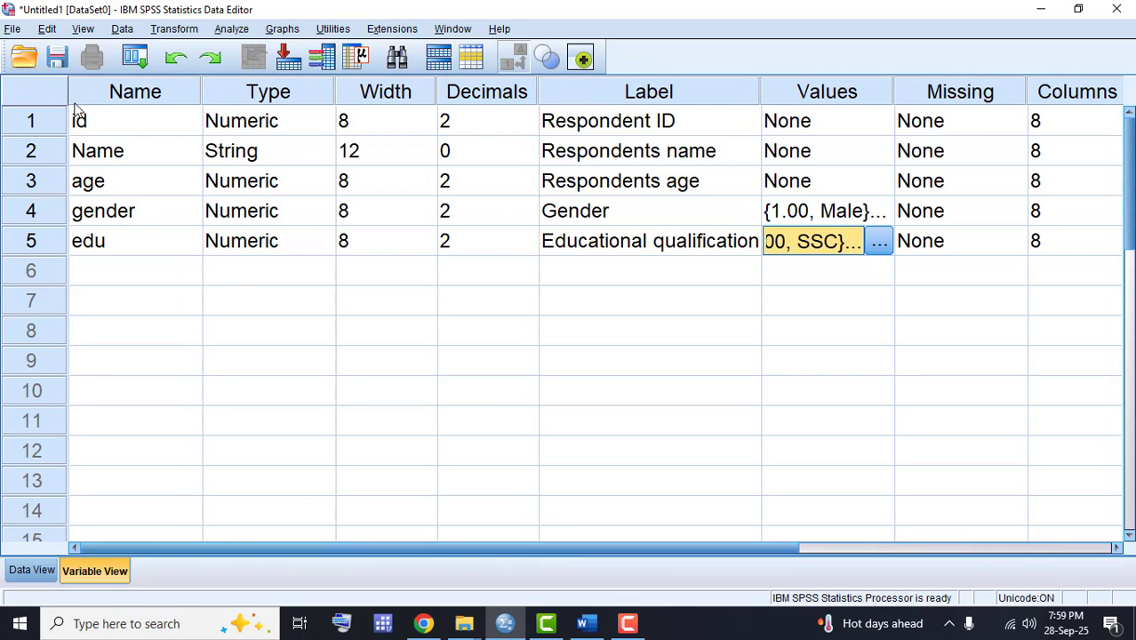
pyautogui.moveTo(616, 548)
pyautogui.mouseDown()
pyautogui.moveTo(744, 551)
pyautogui.moveTo(982, 529)
pyautogui.mouseUp()
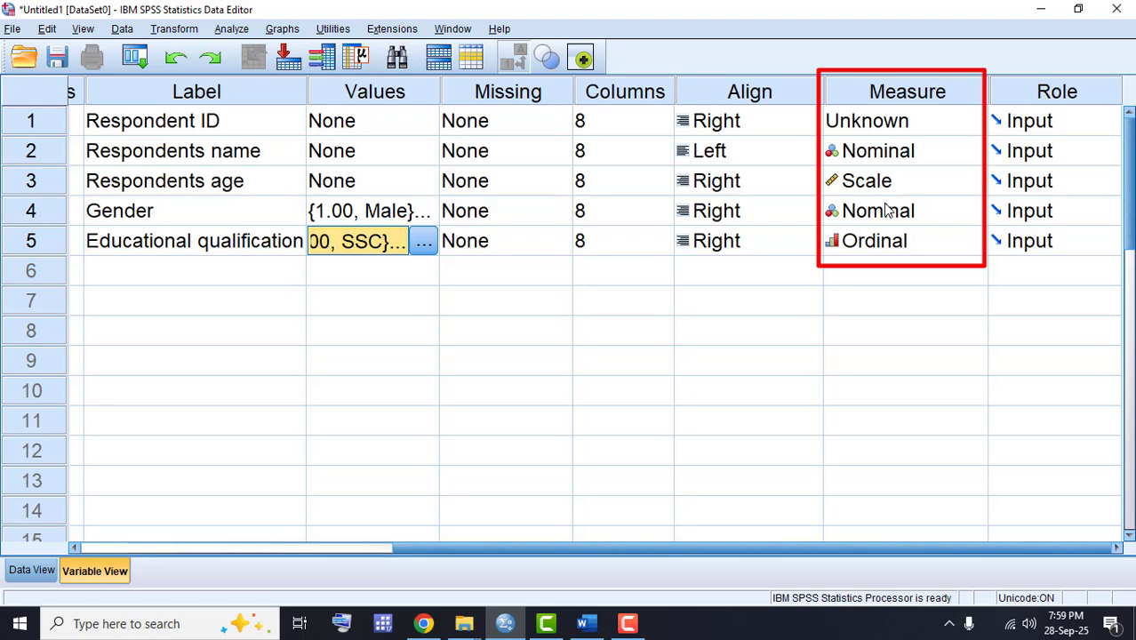
pyautogui.moveTo(783, 548)
pyautogui.mouseDown()
pyautogui.moveTo(548, 571)
pyautogui.moveTo(197, 546)
pyautogui.mouseUp()
# Step: Start the first case in the data sheet with id 1 and the respondent's name
pyautogui.click(35, 570)
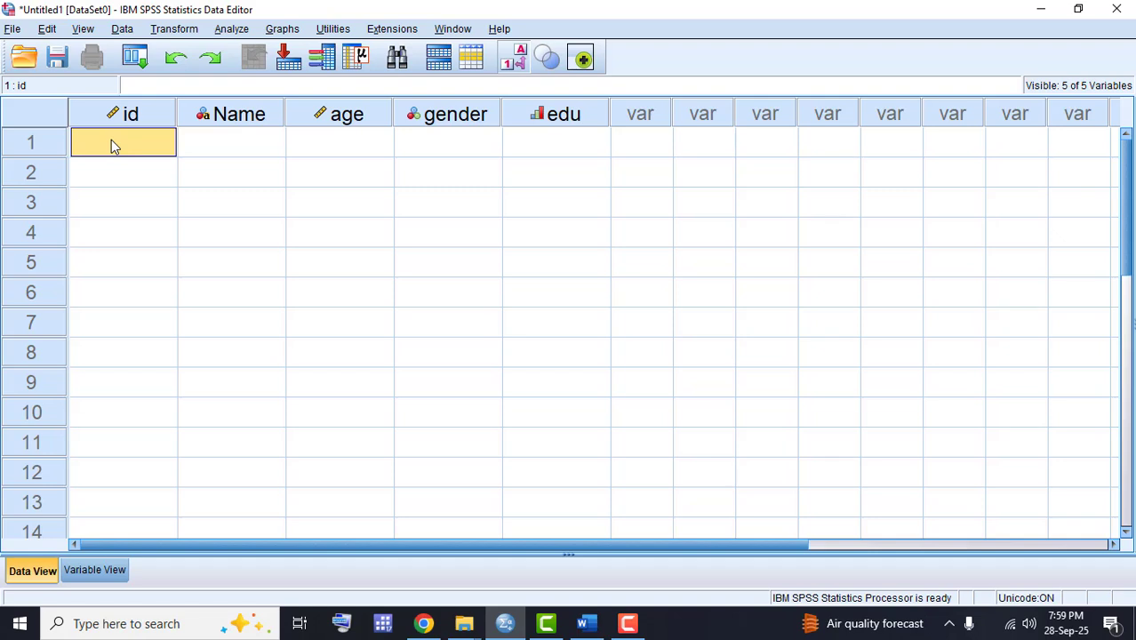
pyautogui.write('1')
pyautogui.press('Tab')
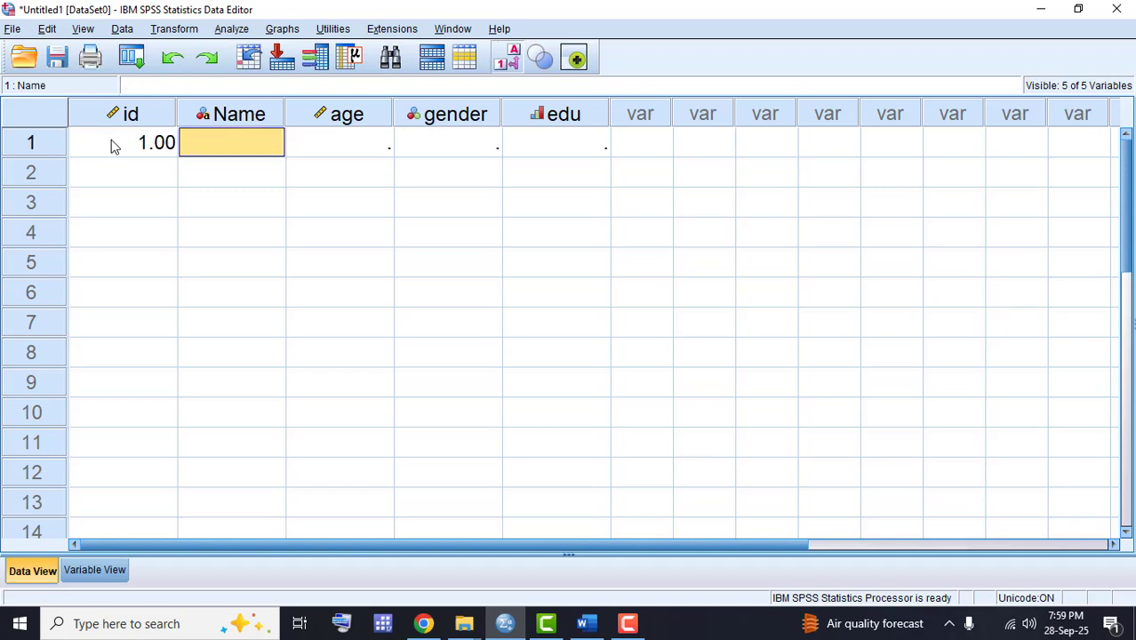
pyautogui.write('Rahim')
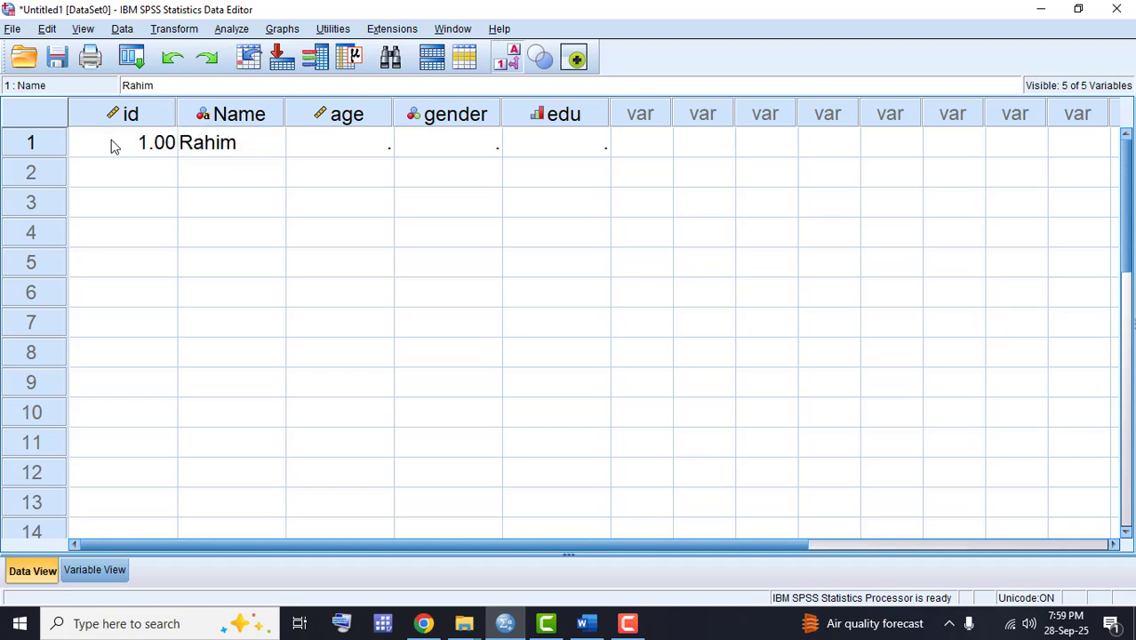
pyautogui.press('Tab')
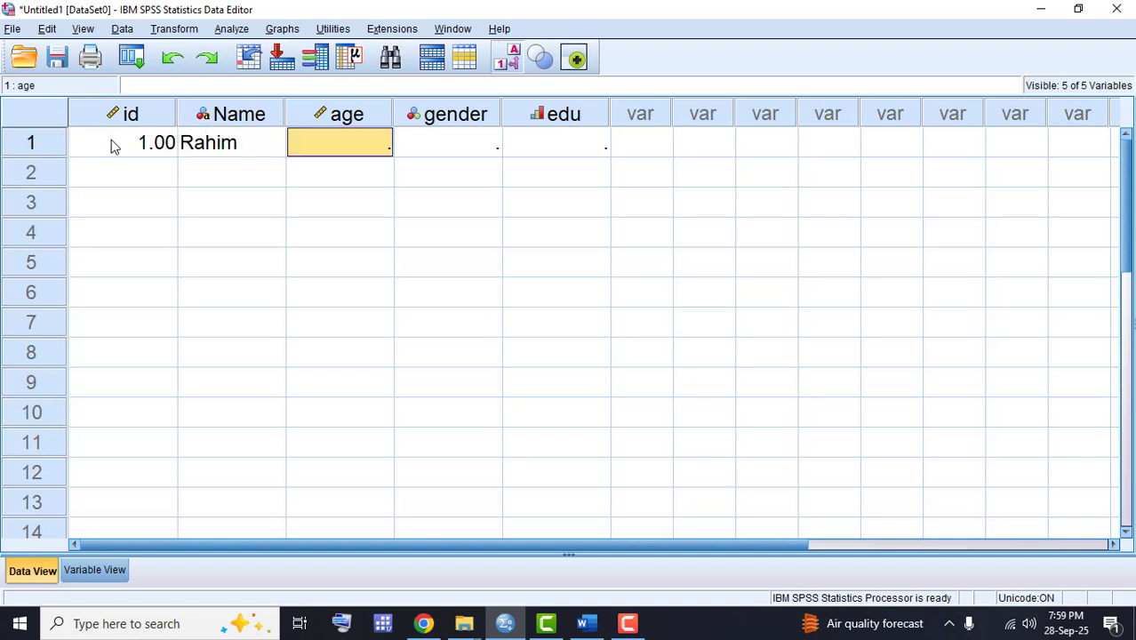
# Step: Complete the first case with age 35, gender code 1 and edu code 2
pyautogui.write('35')
pyautogui.press('Tab')
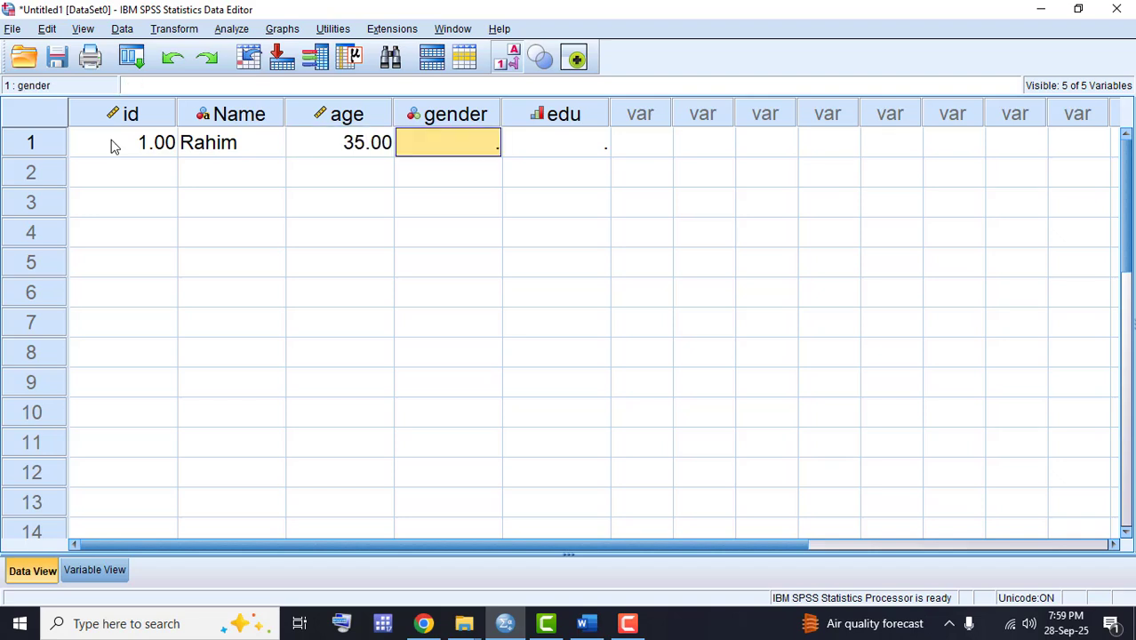
pyautogui.write('1')
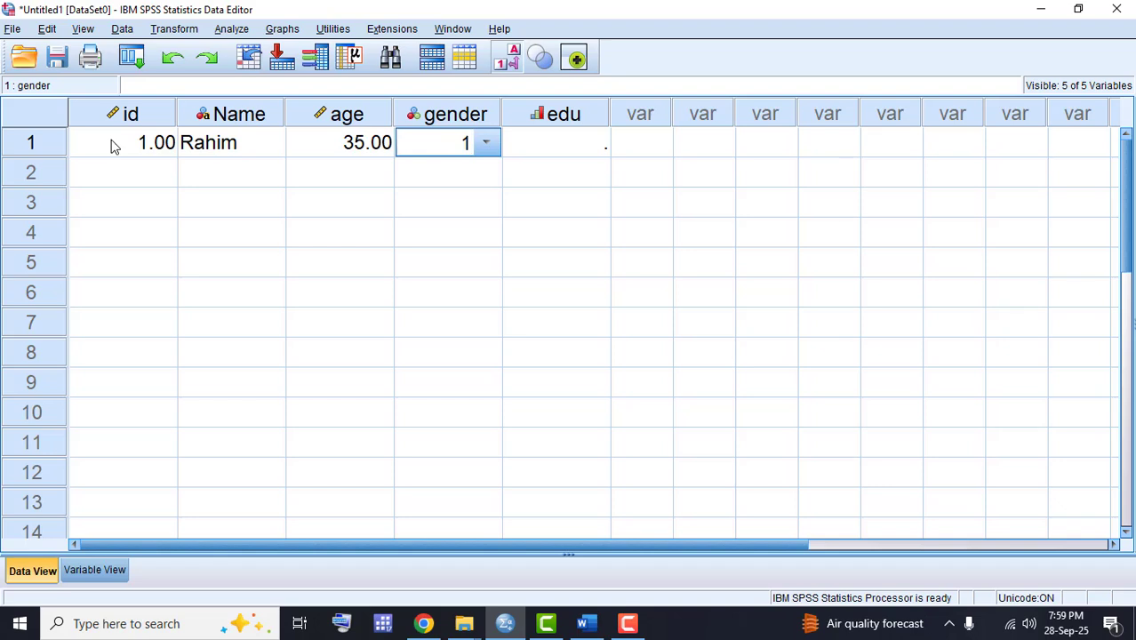
pyautogui.press('Tab')
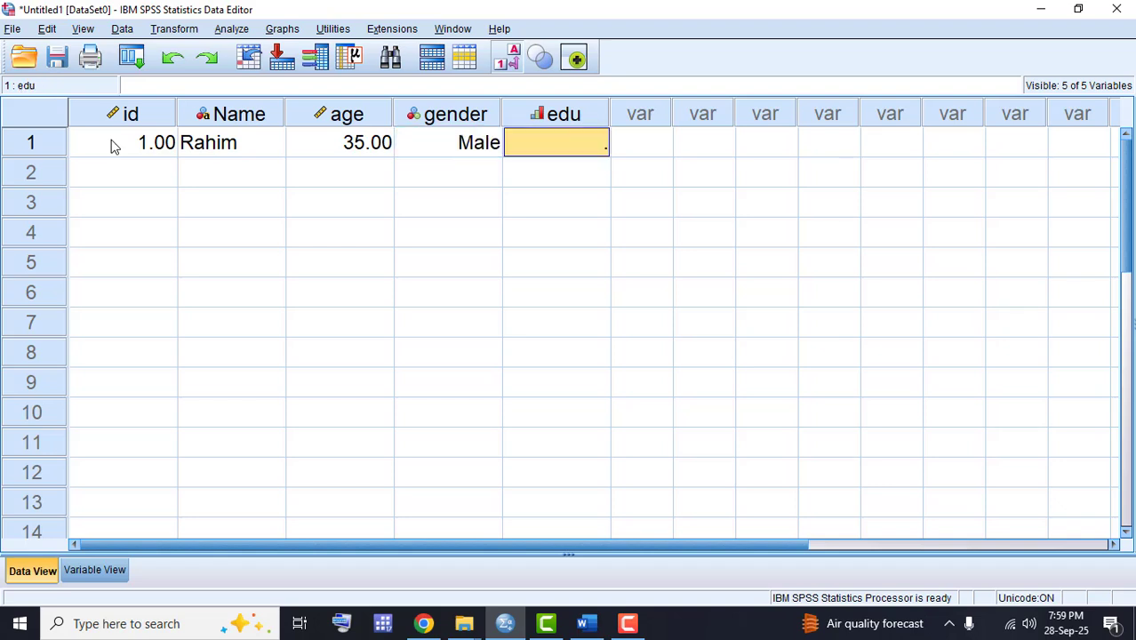
pyautogui.write('2')
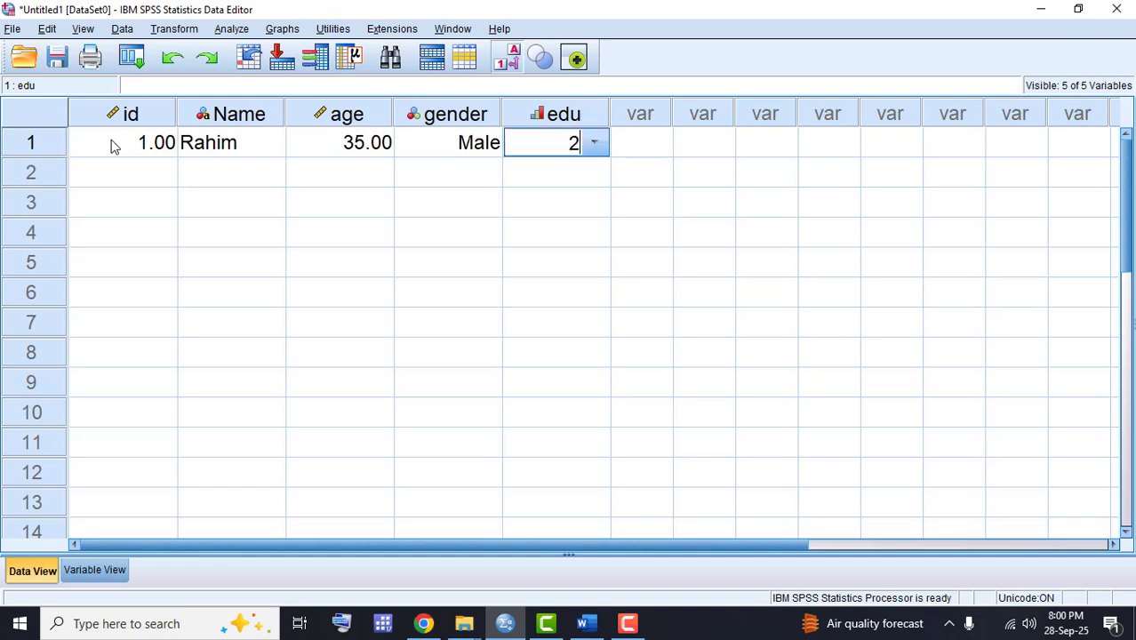
pyautogui.press('Tab')
pyautogui.hotkey('shift', 'Tab')
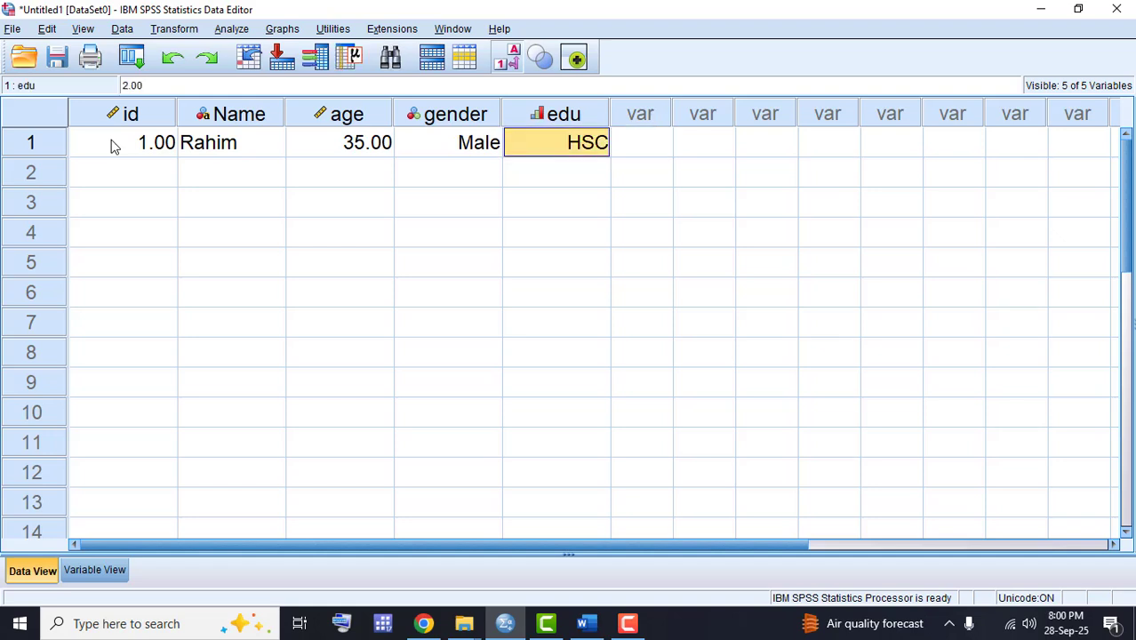
# Step: Check the value label choices available for the first case's edu cell and keep HSC selected
pyautogui.doubleClick(599, 152)
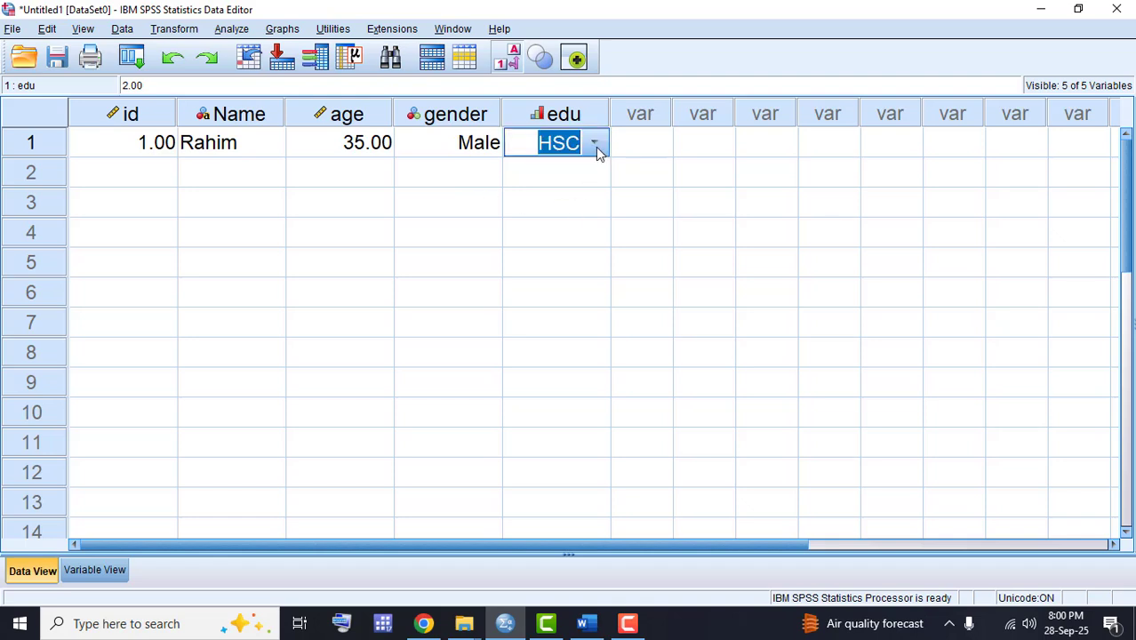
pyautogui.click(595, 147)
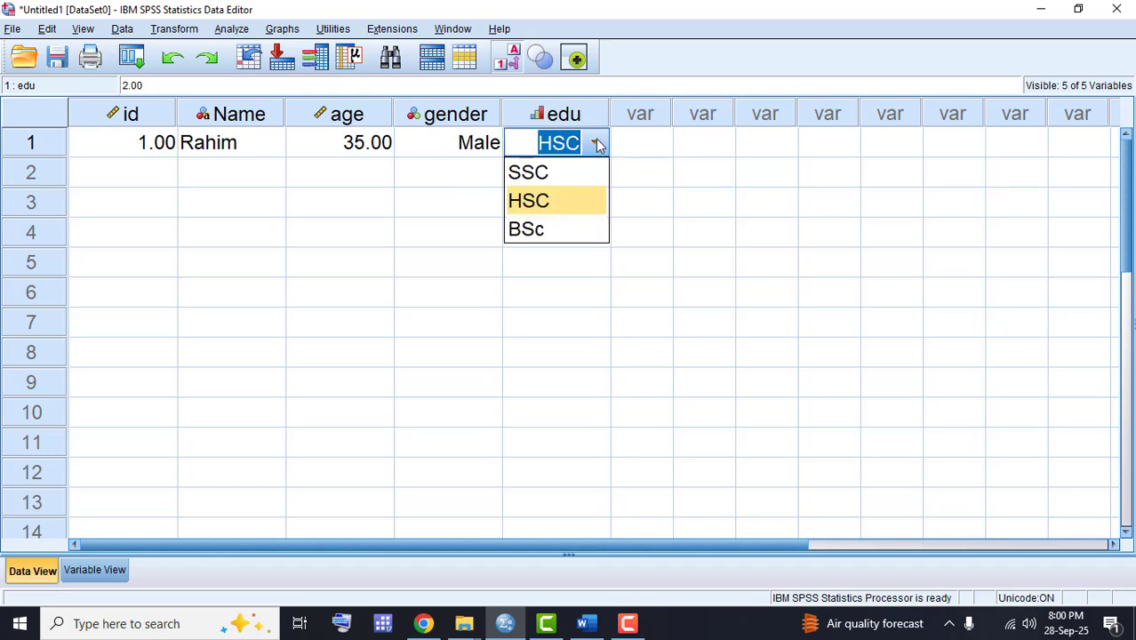
pyautogui.click(541, 201)
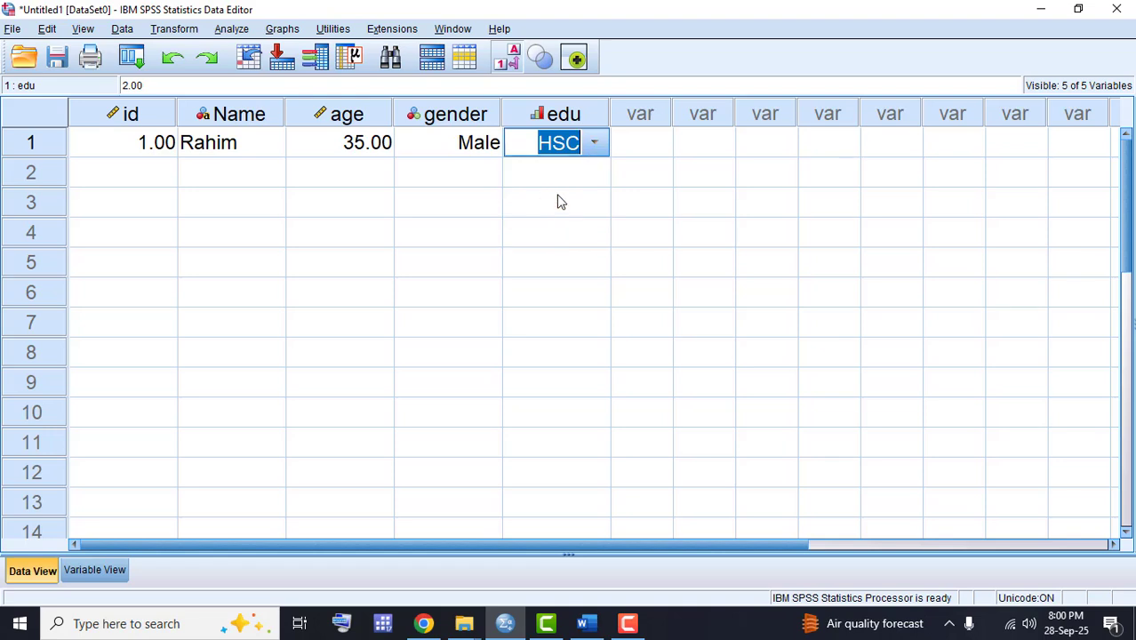
pyautogui.click(649, 157)
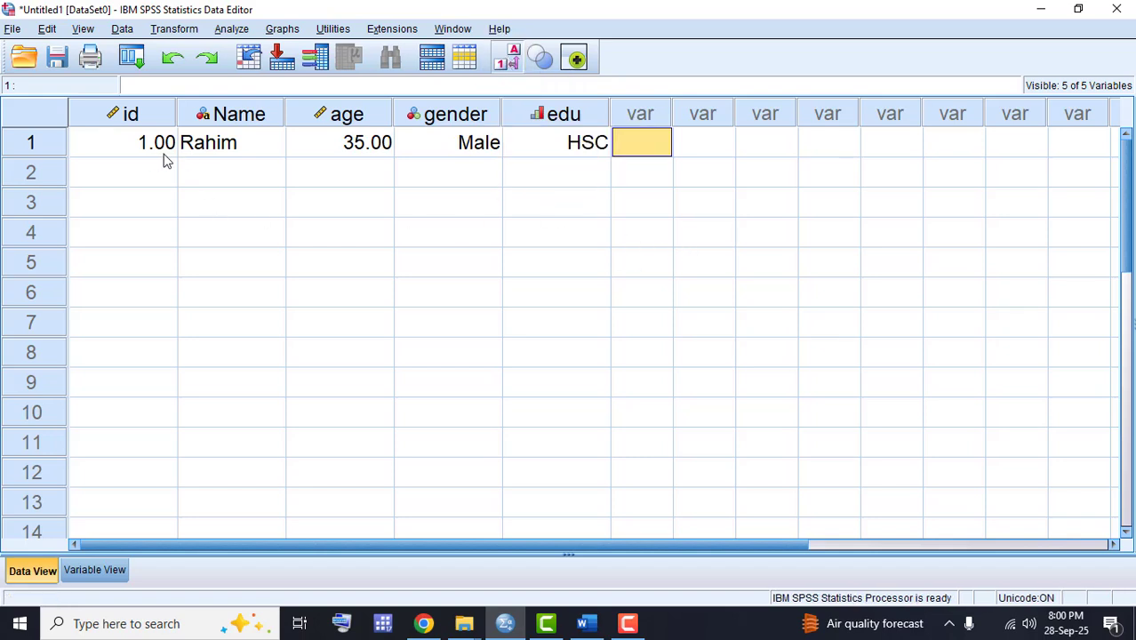
# Step: Show numeric codes instead of value labels, and set the decimals of id, age, gender and edu to 0
pyautogui.click(505, 60)
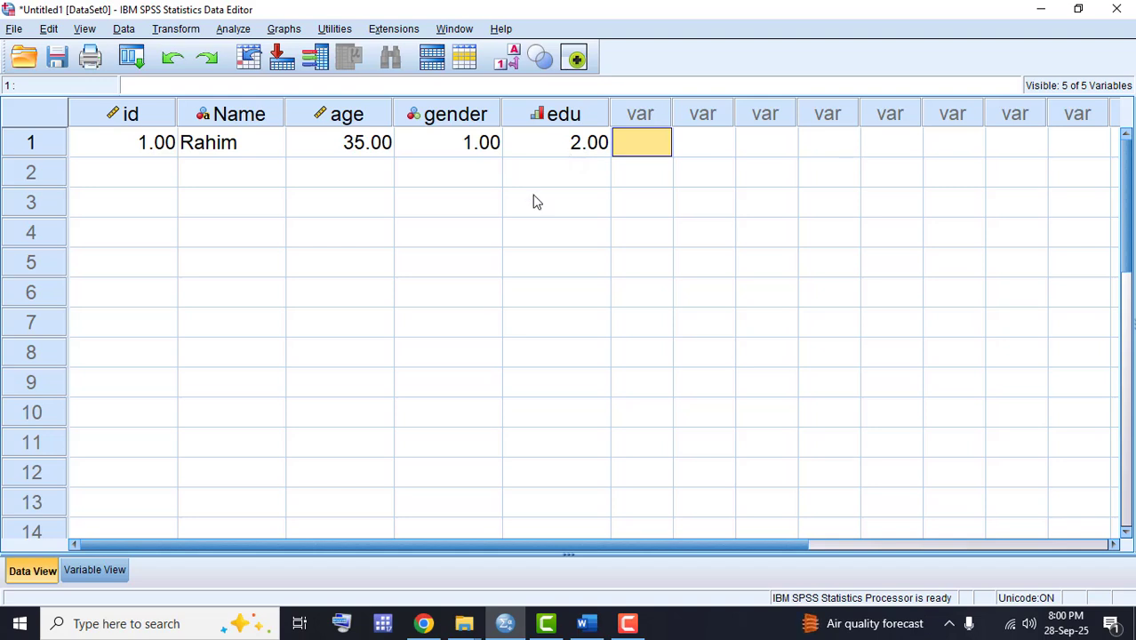
pyautogui.click(117, 570)
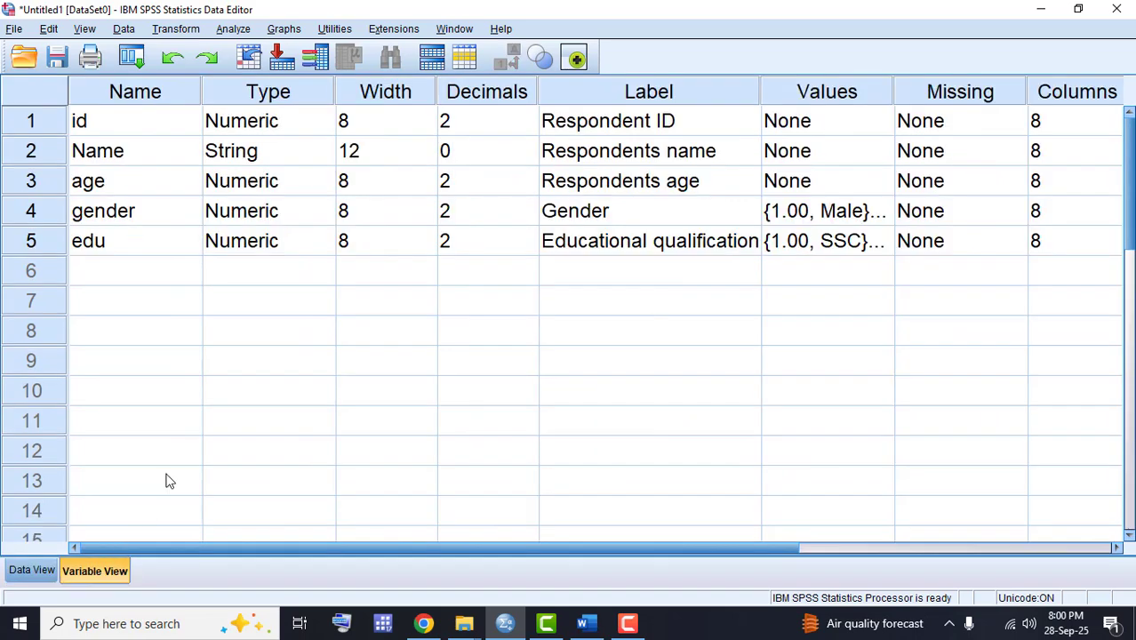
pyautogui.doubleClick(529, 129)
pyautogui.doubleClick(529, 189)
pyautogui.click(530, 218)
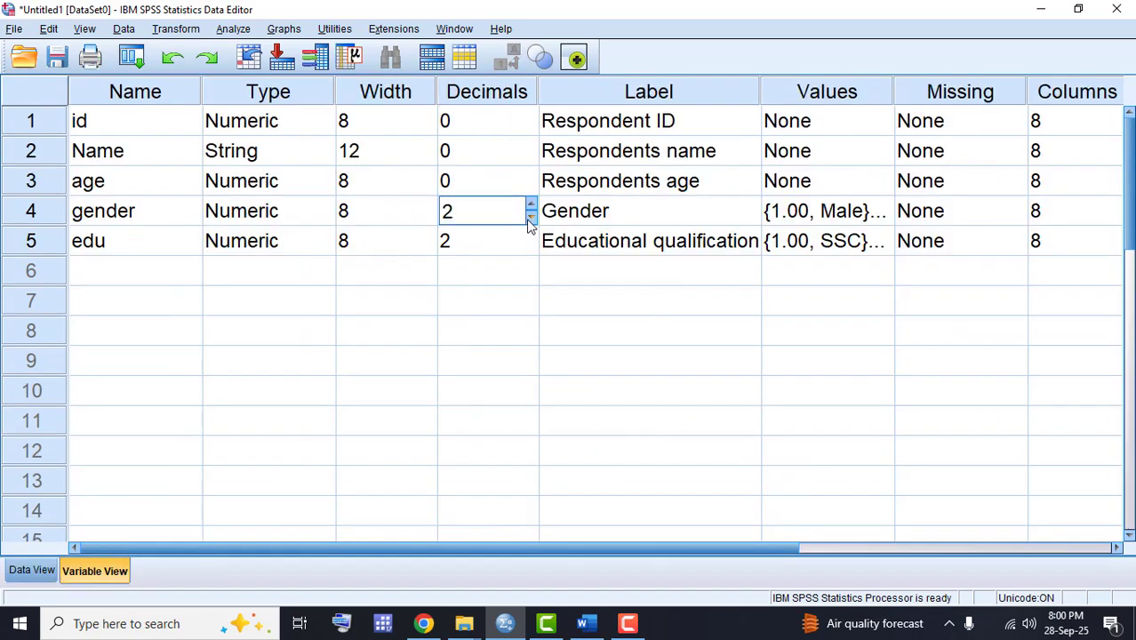
pyautogui.doubleClick(530, 218)
pyautogui.click(530, 248)
pyautogui.click(530, 248)
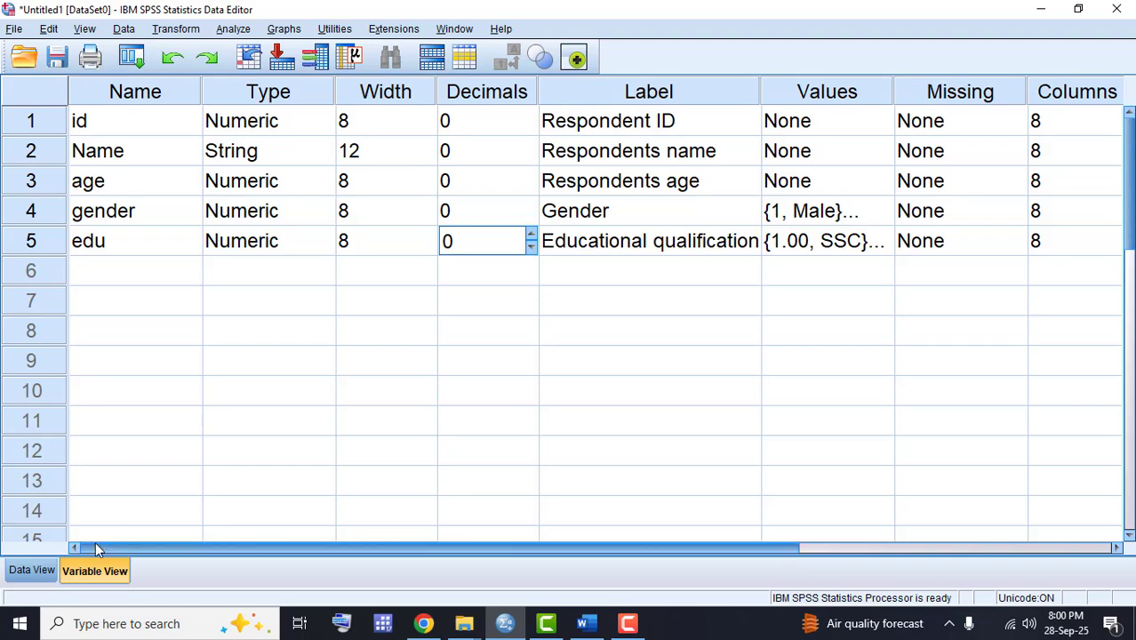
# Step: Start the second case in the data sheet with id 2 and the respondent's name
pyautogui.click(36, 568)
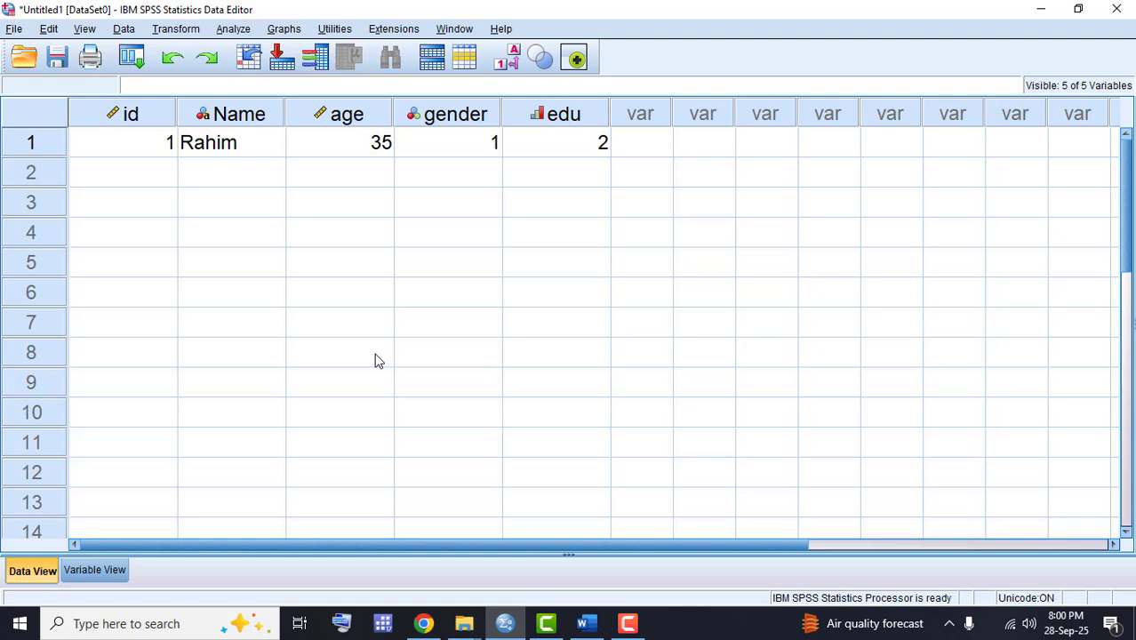
pyautogui.click(127, 150)
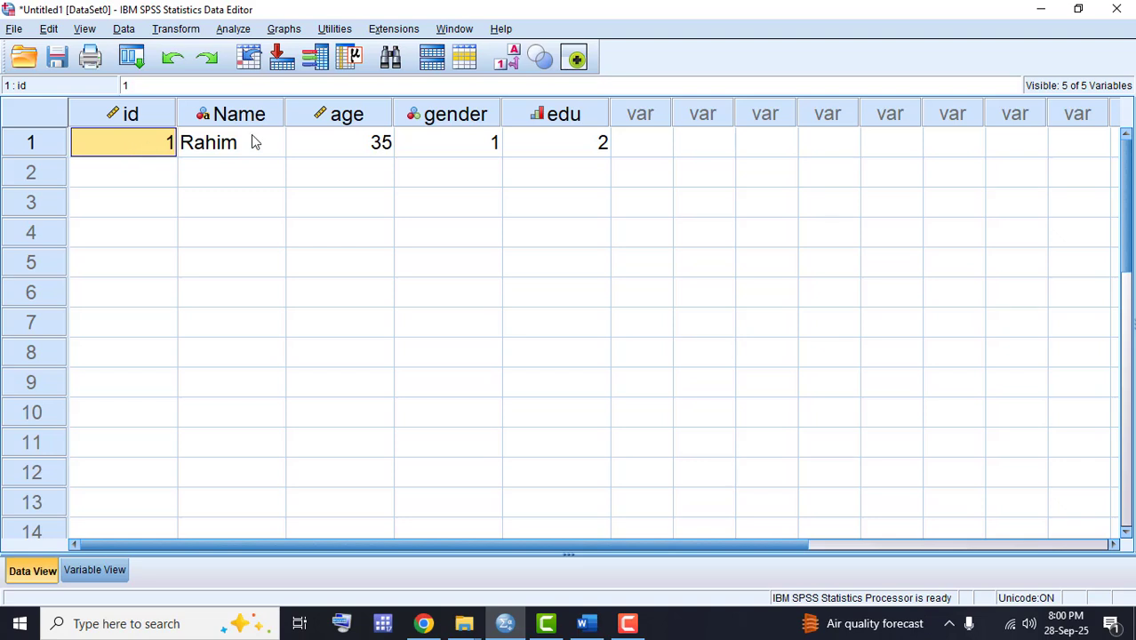
pyautogui.click(185, 178)
pyautogui.doubleClick(158, 182)
pyautogui.write('2')
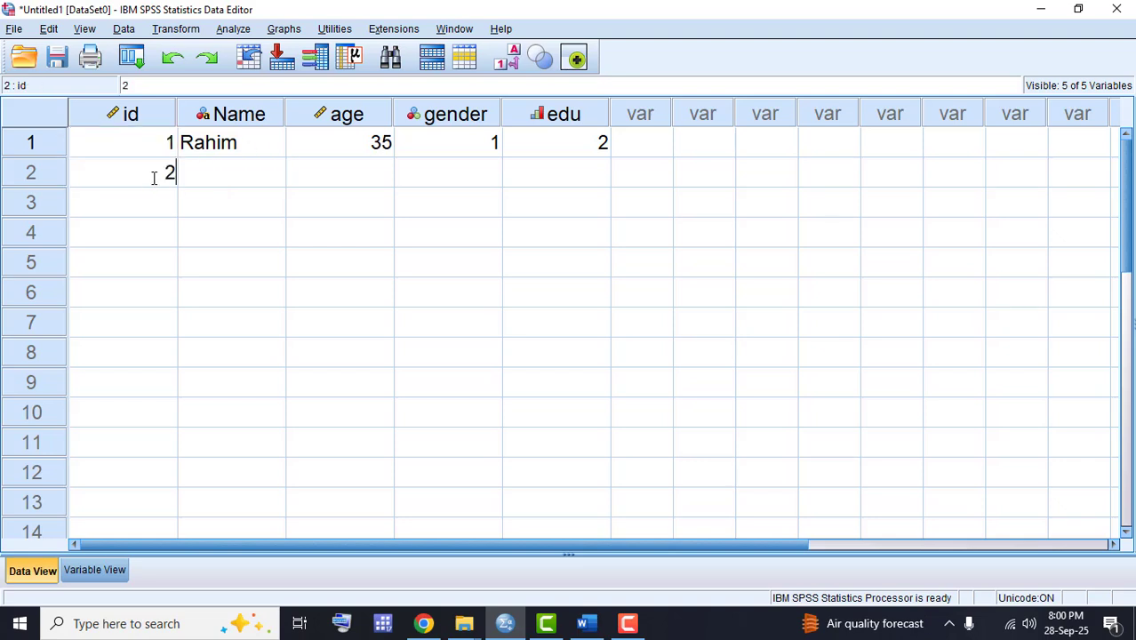
pyautogui.press('Up')
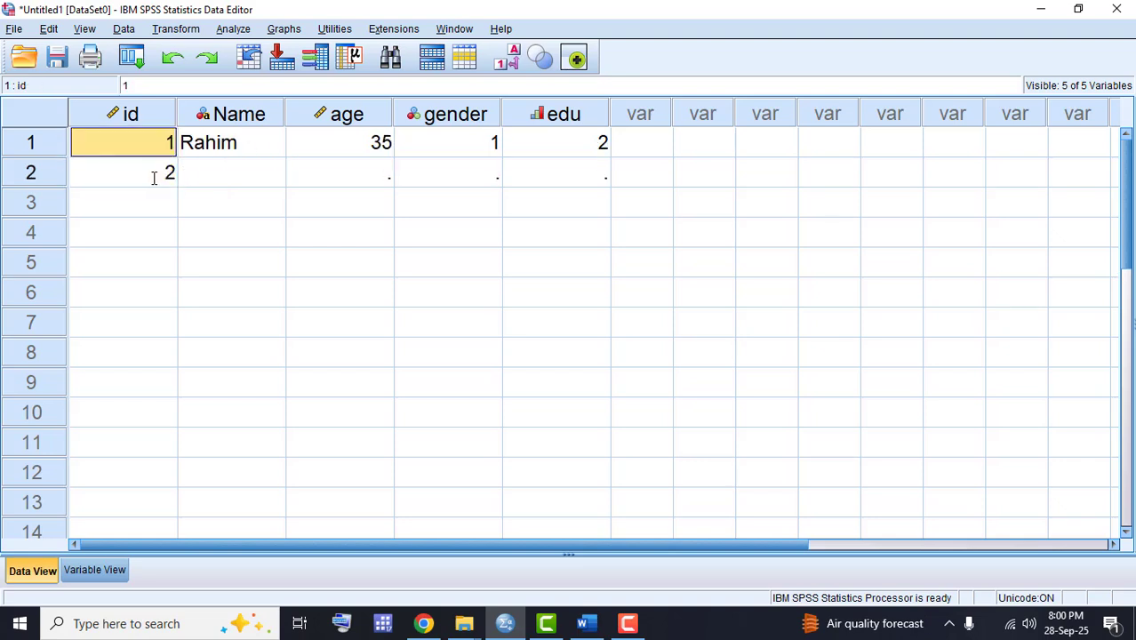
pyautogui.press('Right')
pyautogui.press('Down')
pyautogui.write('Karim')
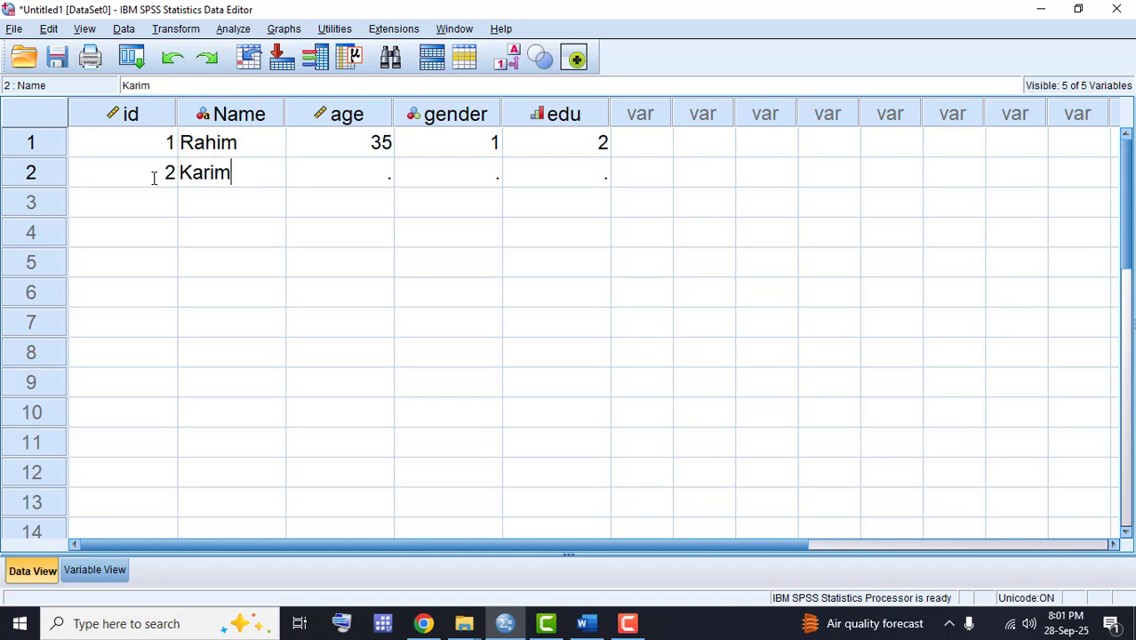
pyautogui.press('Tab')
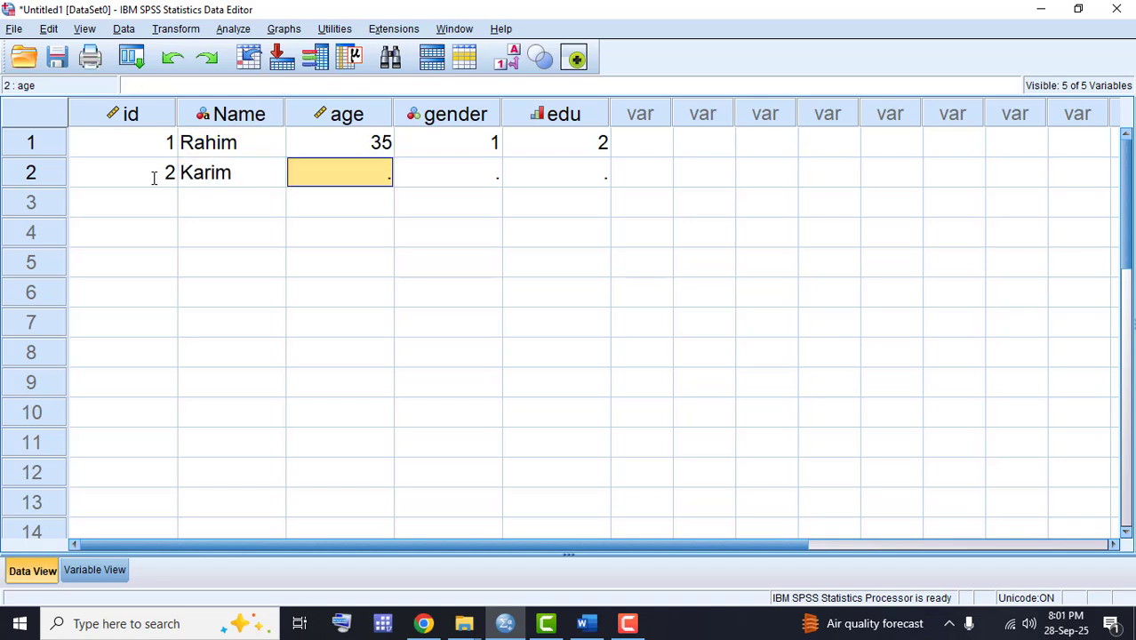
# Step: Complete the second case with age 24, gender code 1 and edu code 1, and show value labels in the data
pyautogui.write('24')
pyautogui.press('Tab')
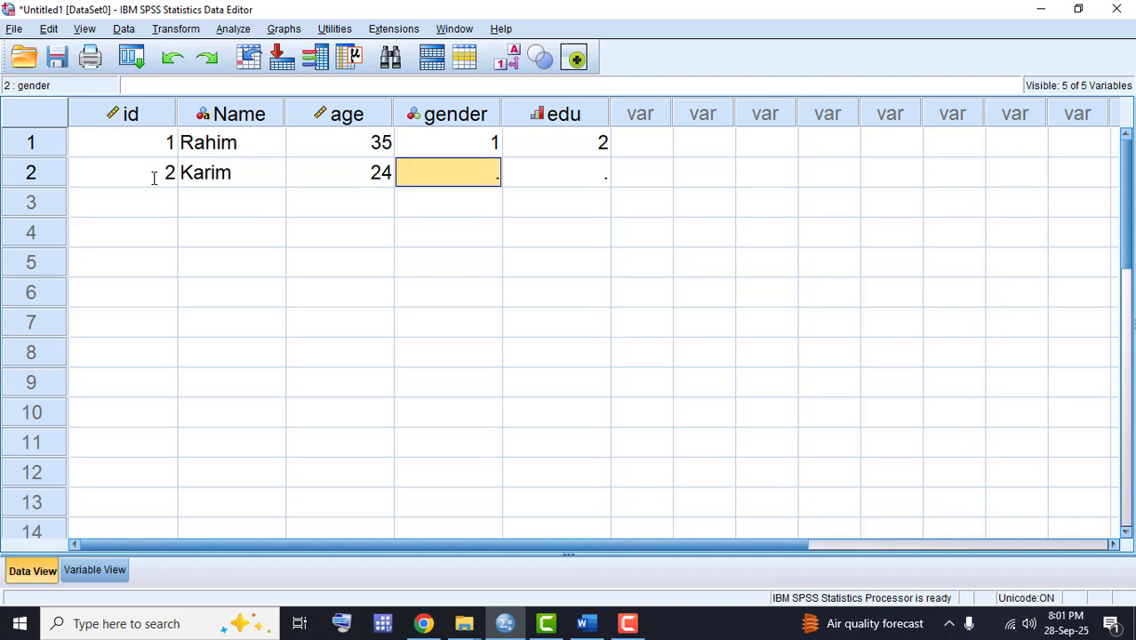
pyautogui.write('1')
pyautogui.press('Tab')
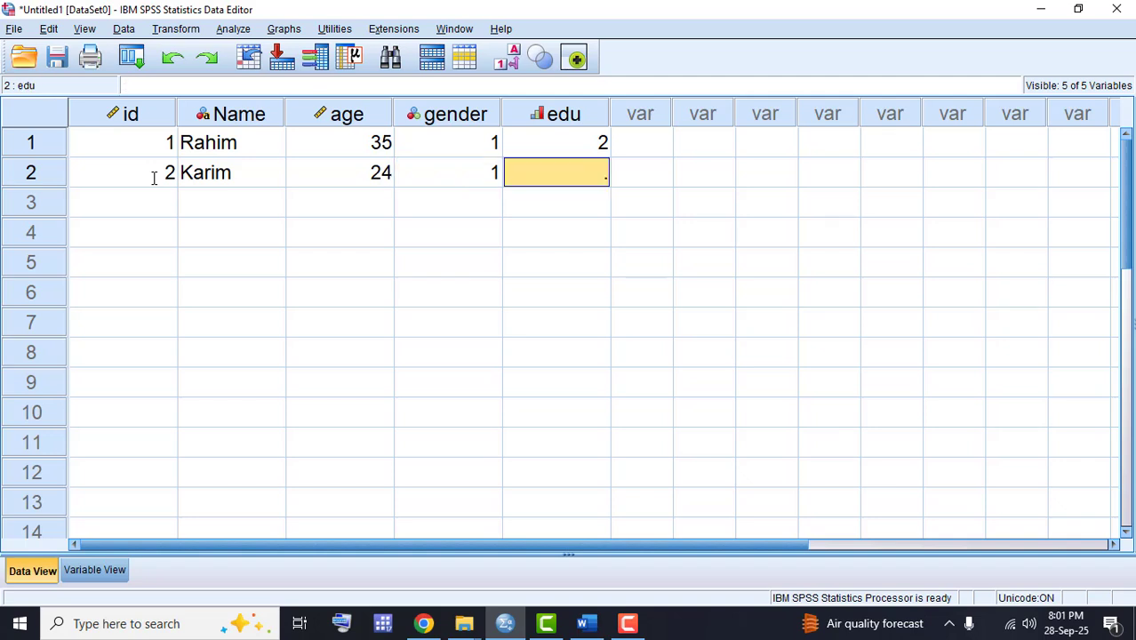
pyautogui.write('1')
pyautogui.press('Tab')
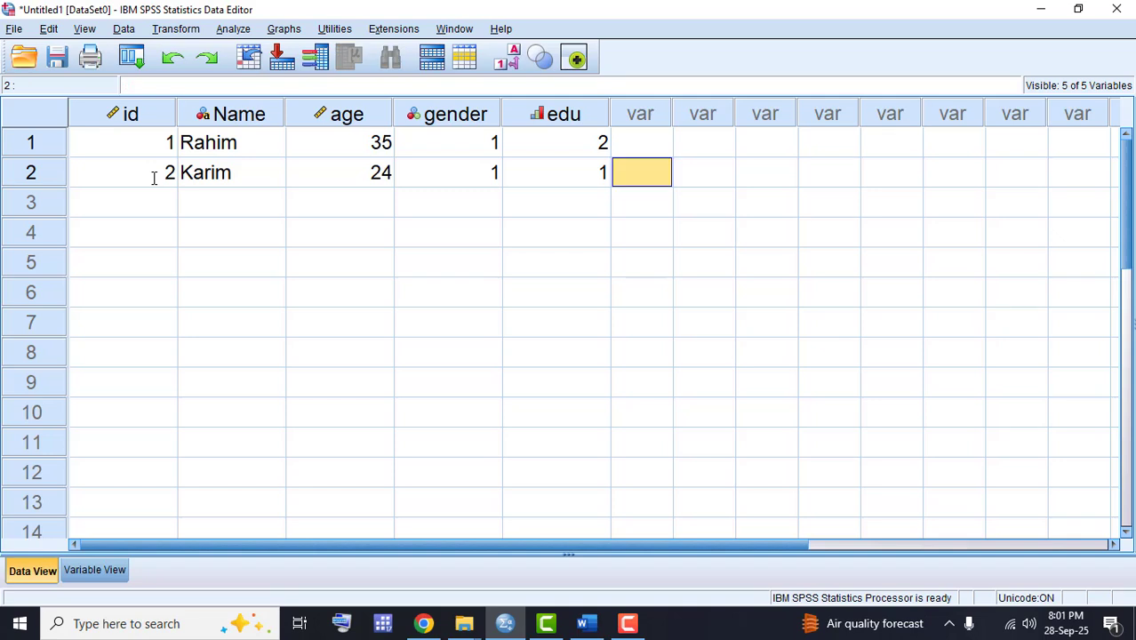
pyautogui.click(507, 59)
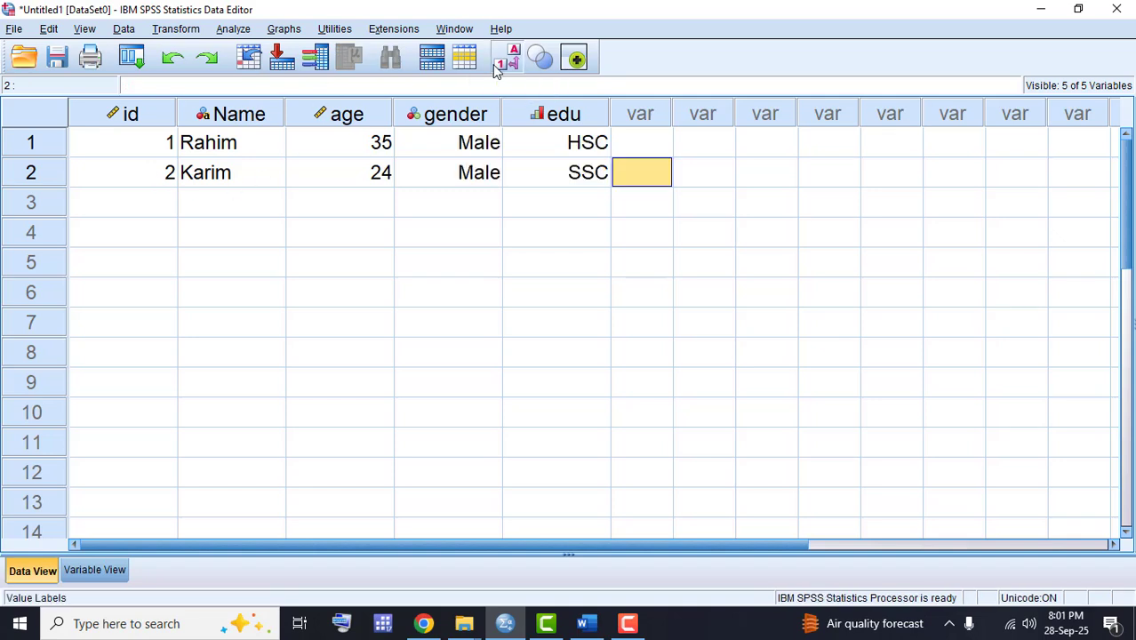
pyautogui.click(497, 259)
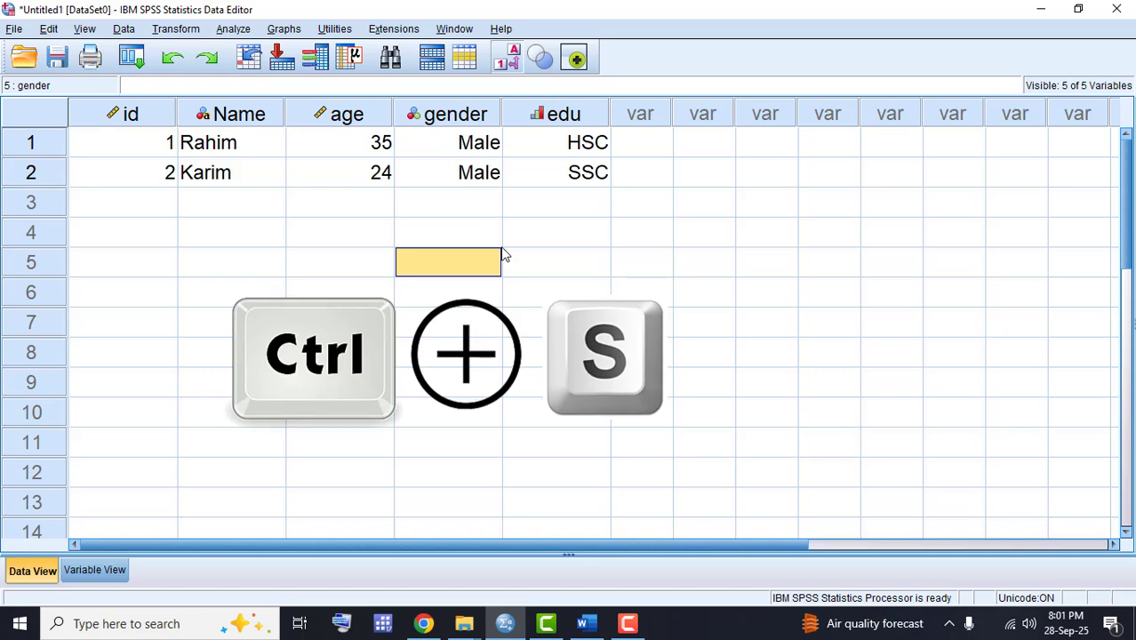
# Step: Save the dataset as "Practice" in SPSS Statistics format on Local Disk (D:) and return to the data sheet
pyautogui.click(13, 28)
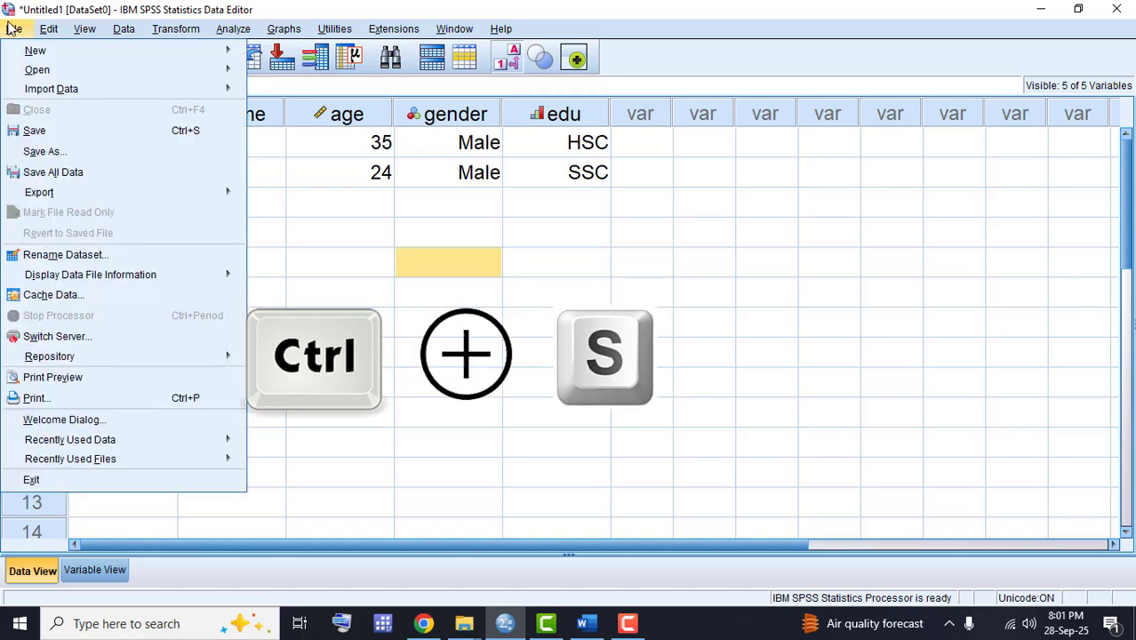
pyautogui.click(45, 151)
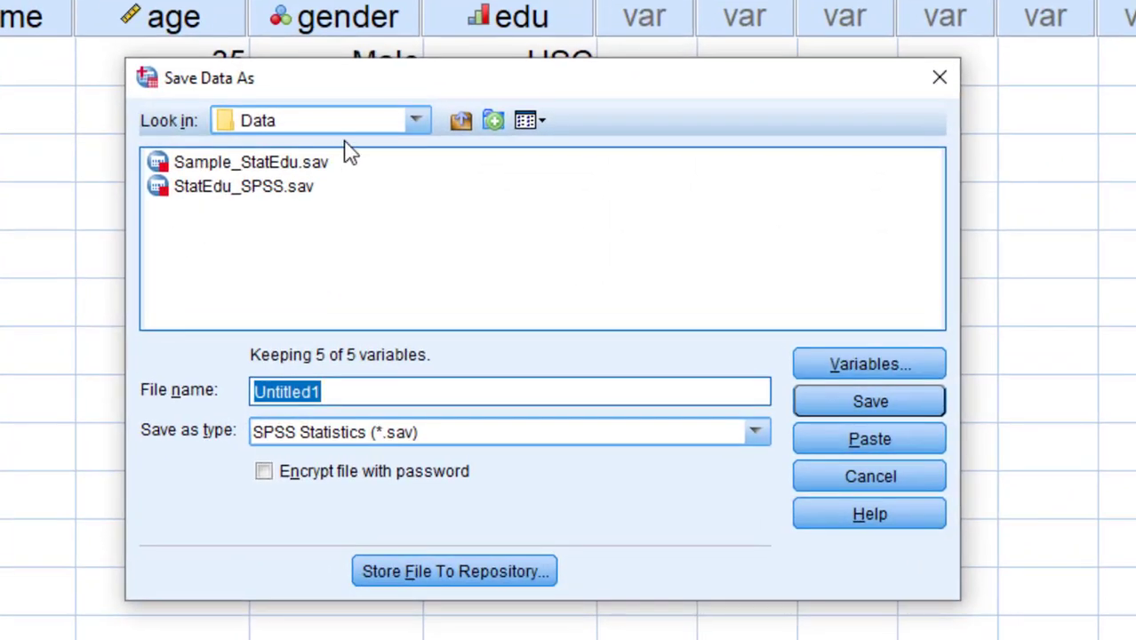
pyautogui.click(414, 117)
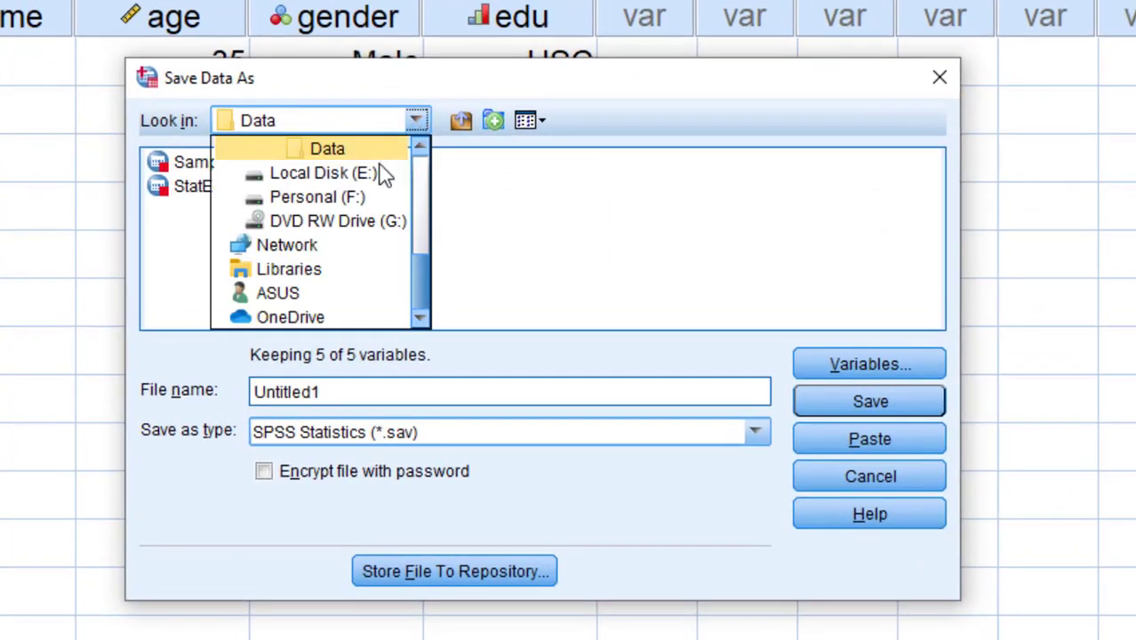
pyautogui.scroll(1, 357, 204)
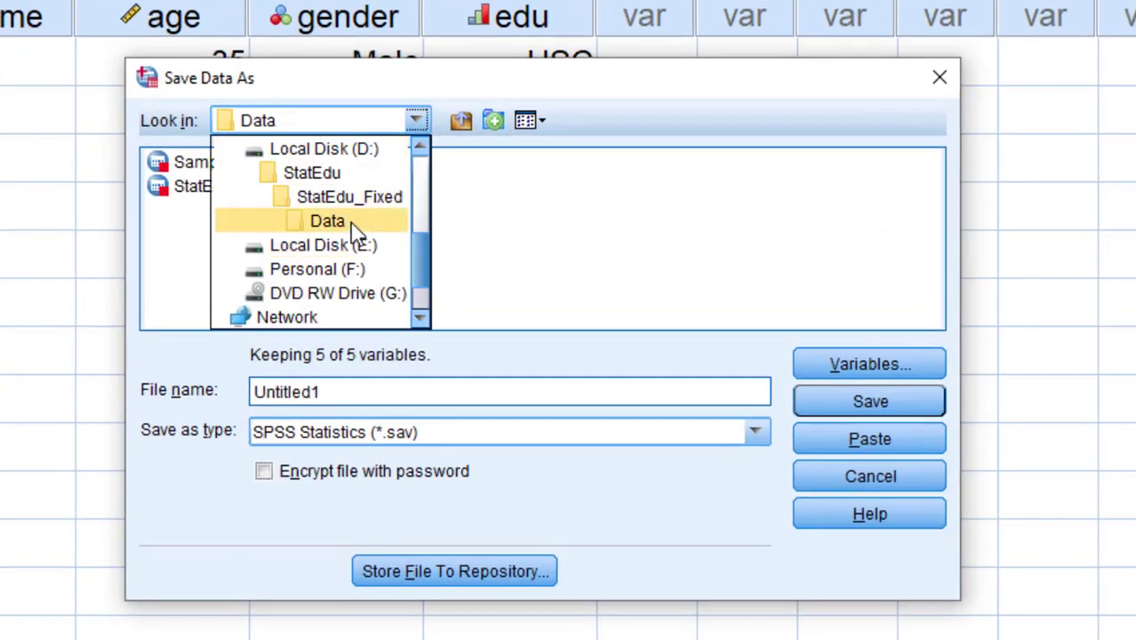
pyautogui.click(338, 158)
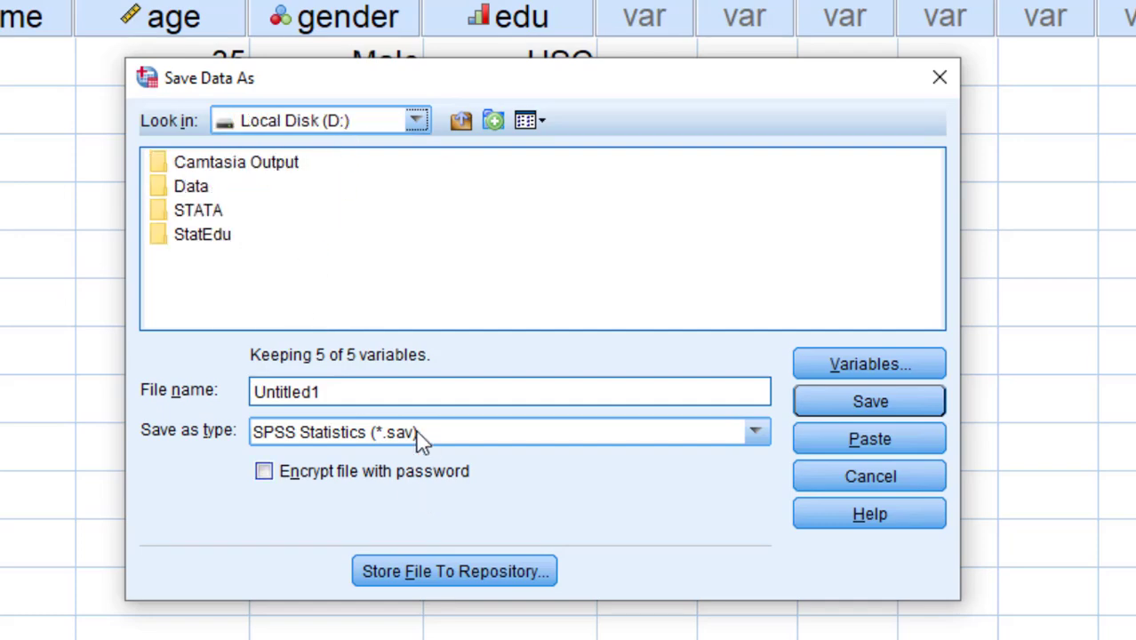
pyautogui.moveTo(327, 392); pyautogui.dragTo(255, 392)
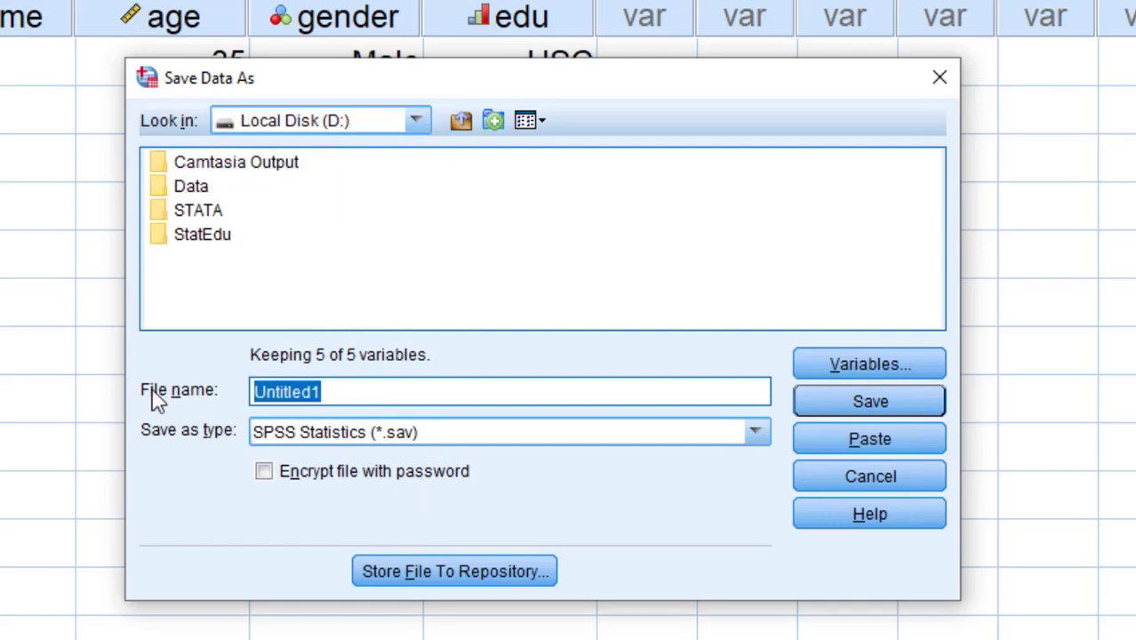
pyautogui.write('Prac')
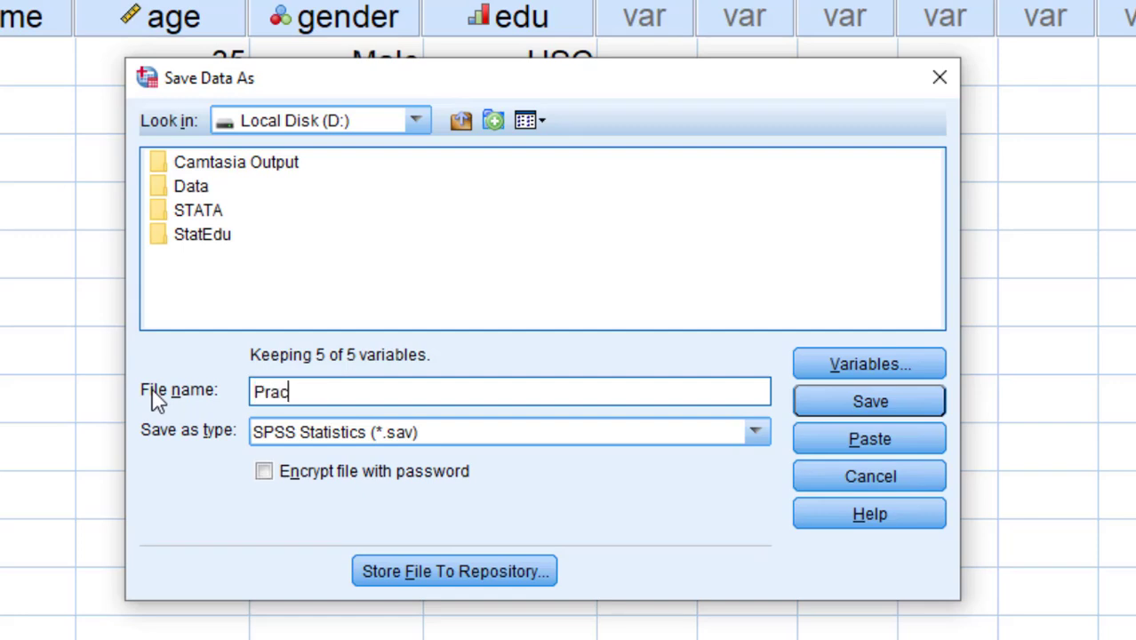
pyautogui.write('tice')
pyautogui.click(812, 405)
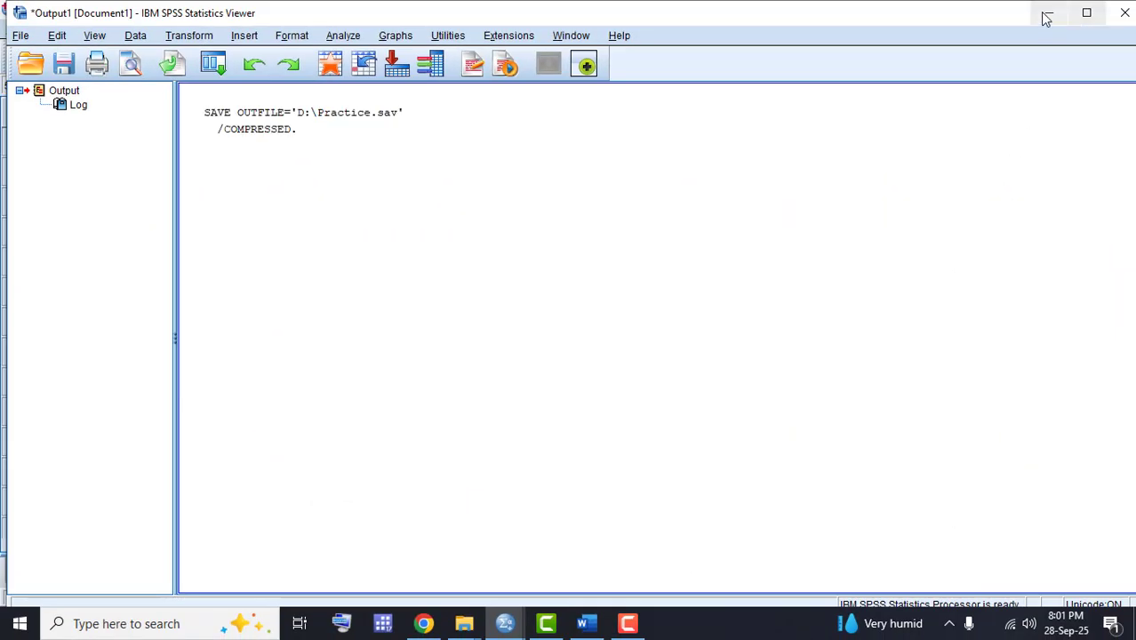
pyautogui.click(1046, 19)
pyautogui.click(489, 395)
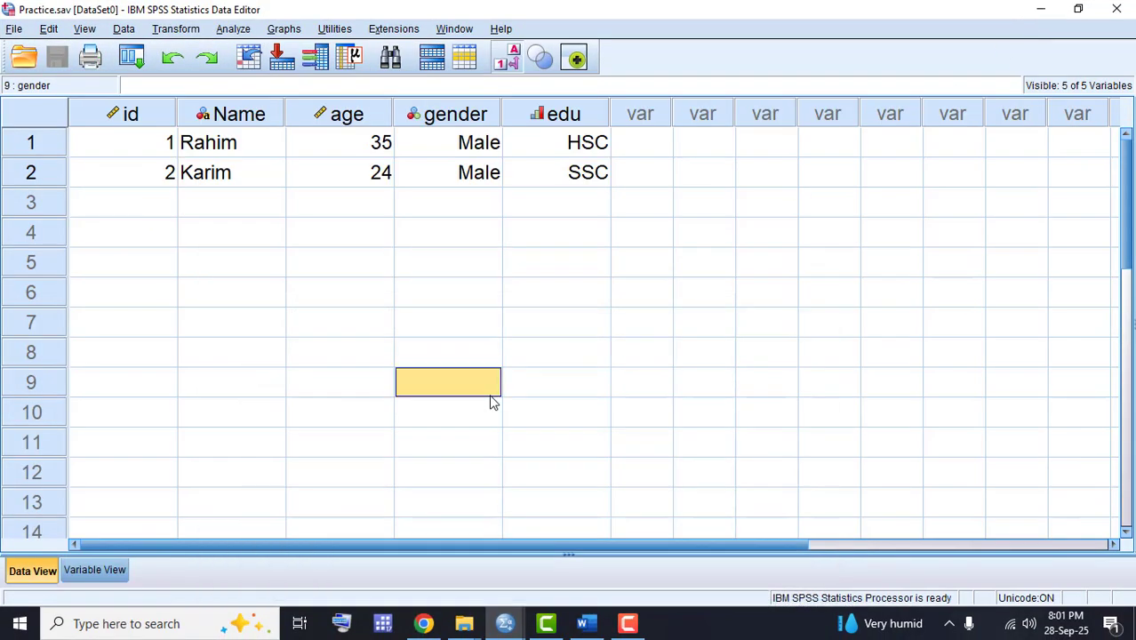